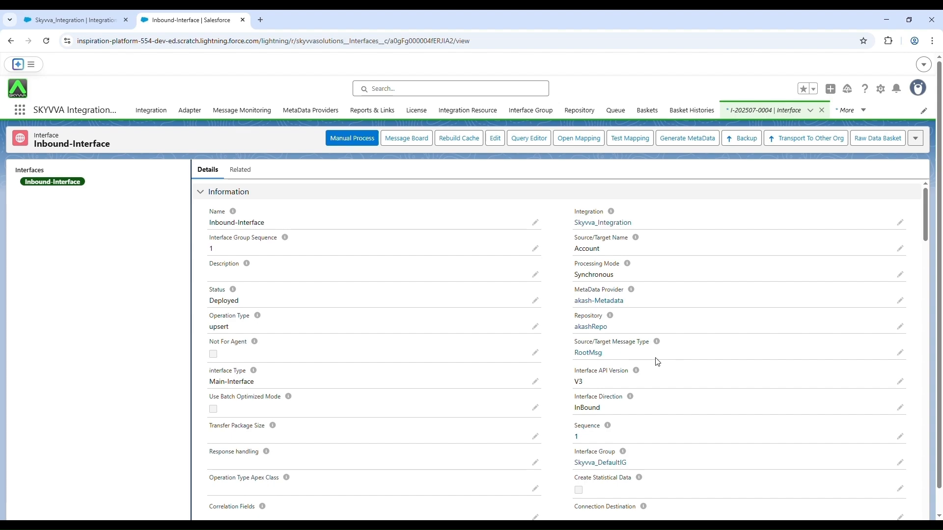
Step: Open the mapping of Inbound-Interface and expand the source tree through RootMsg, AccountMT, ContactMT and CaseMT
left_click(594, 143)
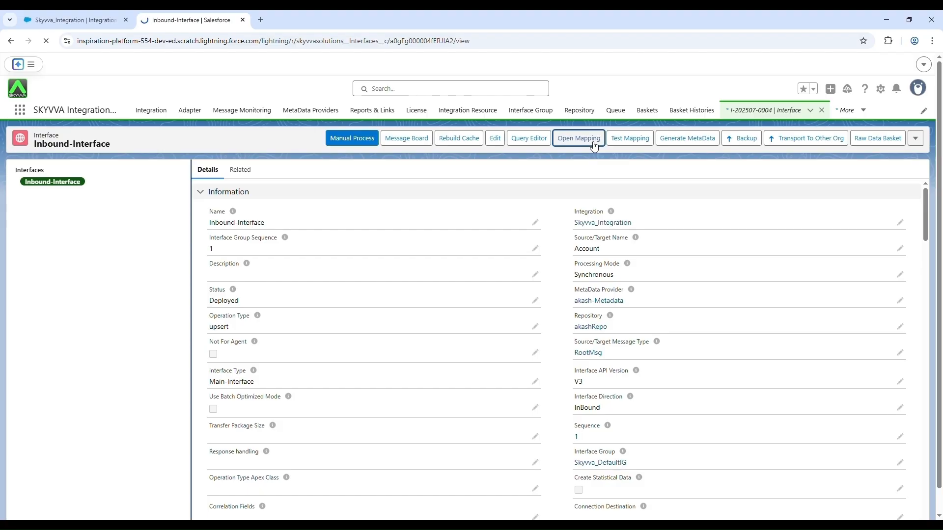
left_click(640, 48)
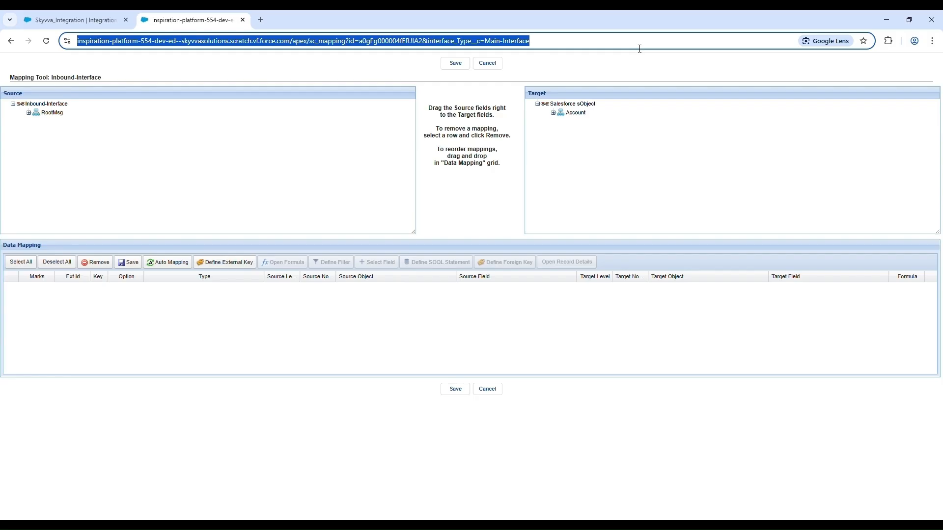
left_click(29, 114)
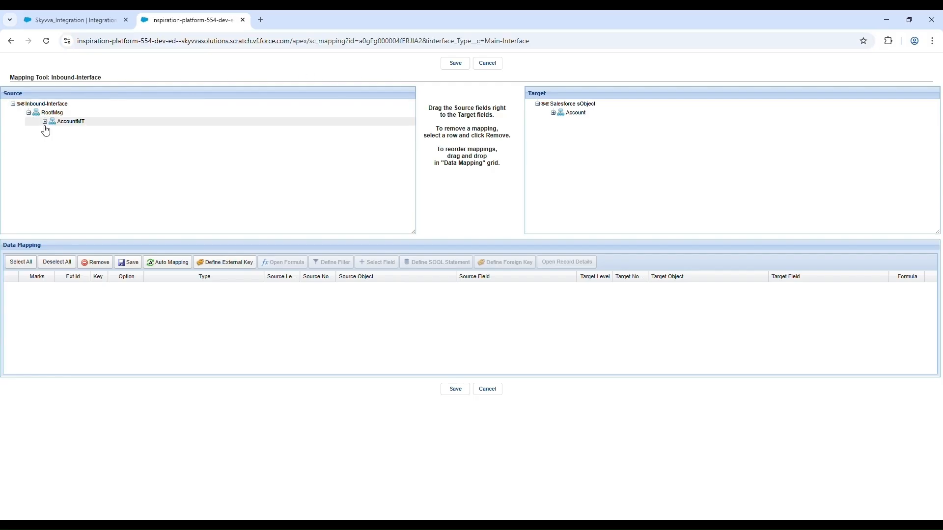
left_click(46, 123)
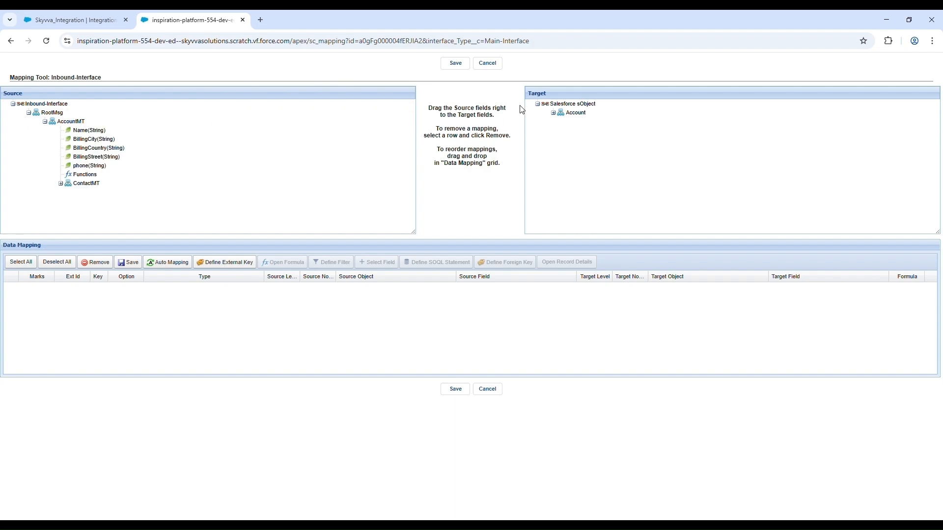
left_click(60, 184)
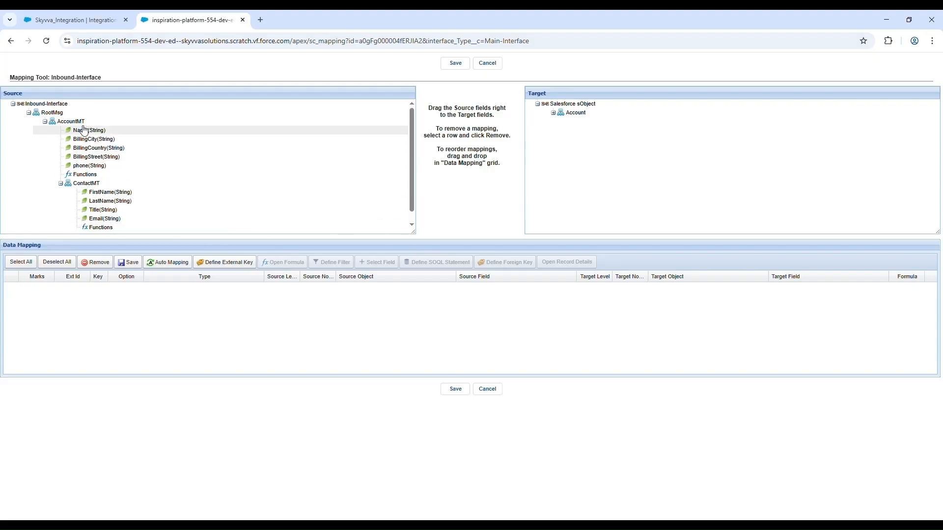
scroll(118, 192, "down", 1)
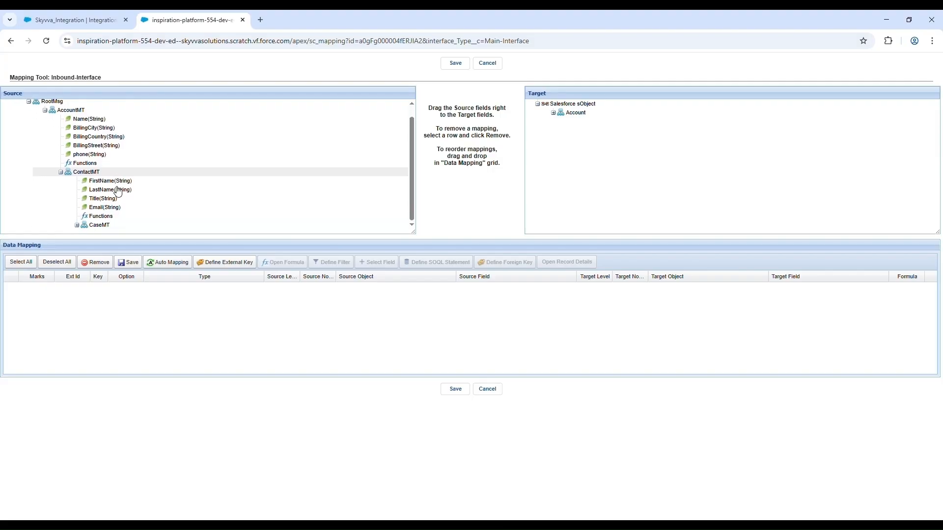
left_click(76, 225)
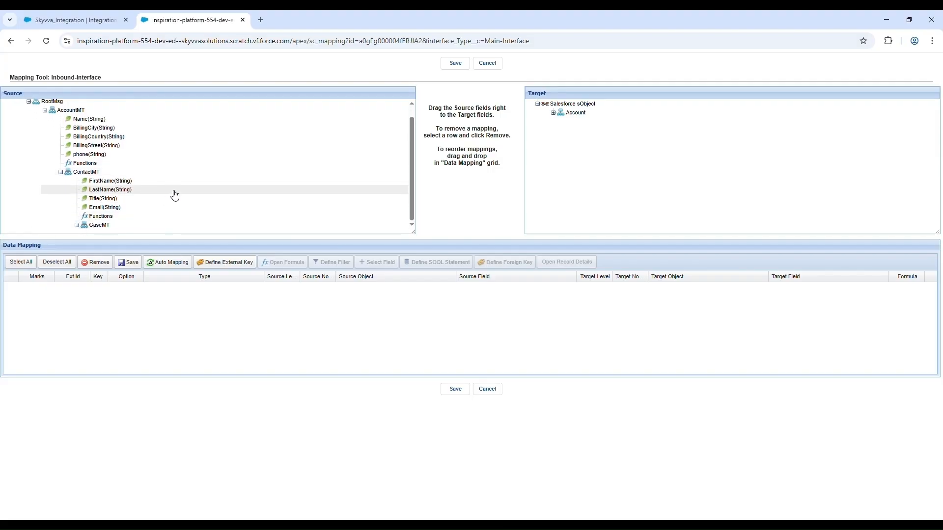
Step: Map source AccountMT to the expanded target Account object and auto-map its fields
scroll(184, 194, "down", 2)
scroll(189, 195, "up", 3)
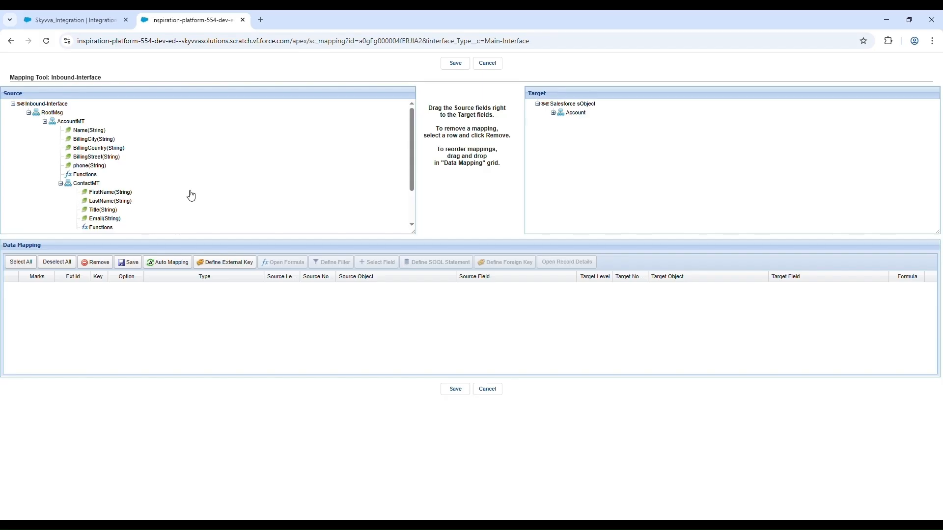
scroll(191, 195, "down", 2)
scroll(191, 195, "up", 3)
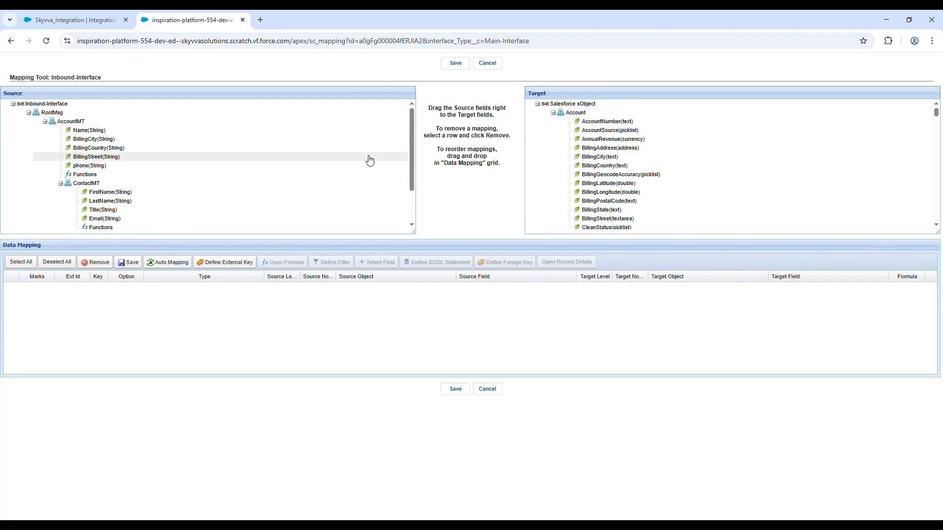
scroll(370, 161, "down", 3)
scroll(370, 160, "up", 3)
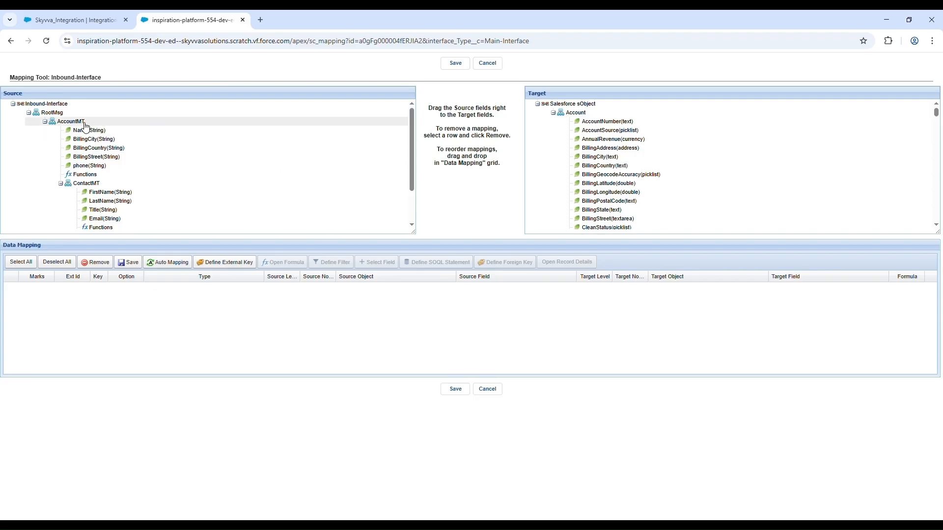
left_click_drag(86, 126, 572, 118)
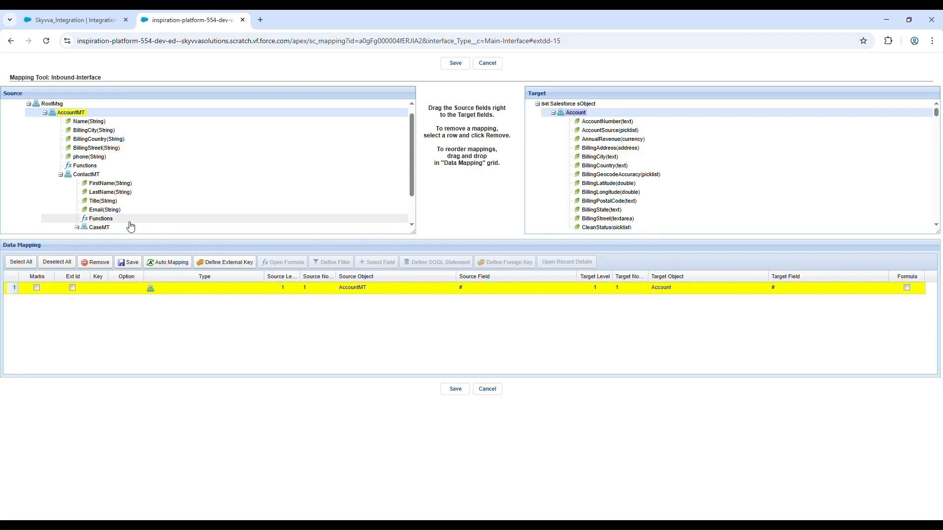
left_click(162, 267)
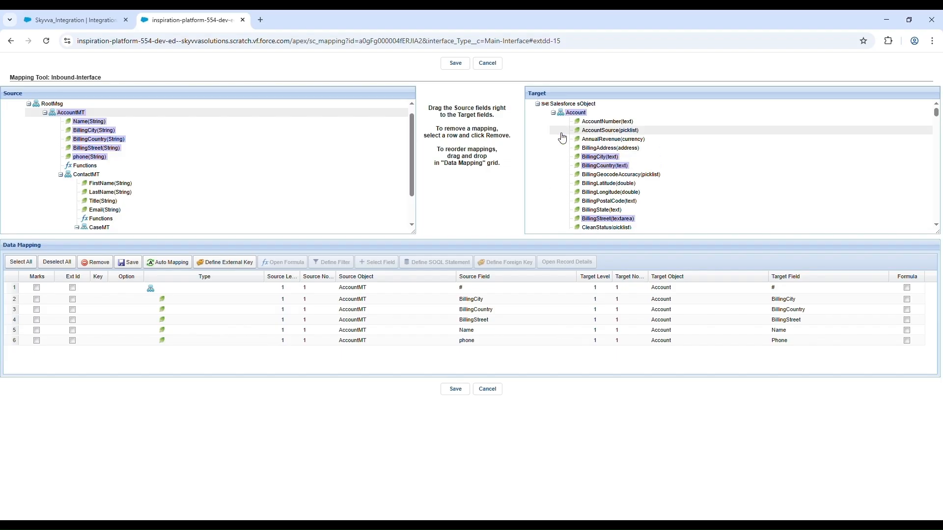
Step: Map source ContactMT to the child object Contact(AccountId) under target Account and auto-map its fields
scroll(562, 138, "down", 5)
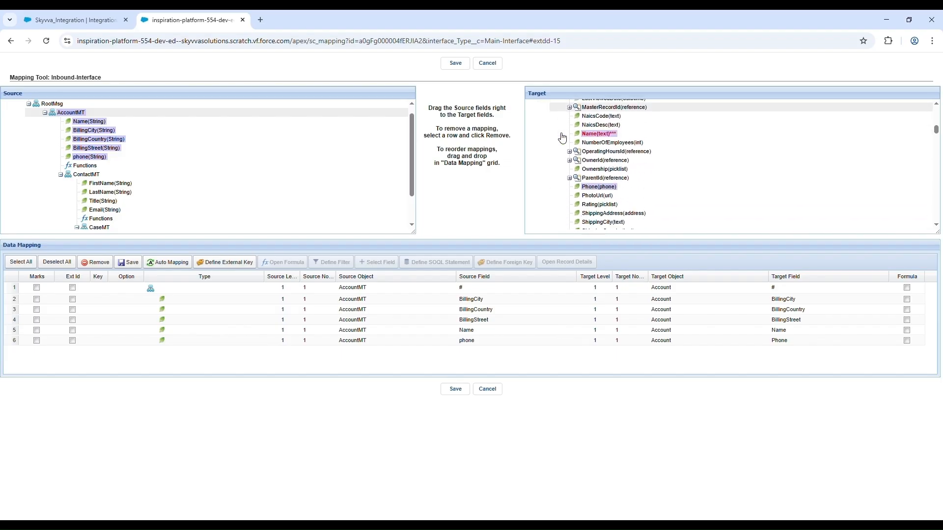
scroll(563, 138, "down", 10)
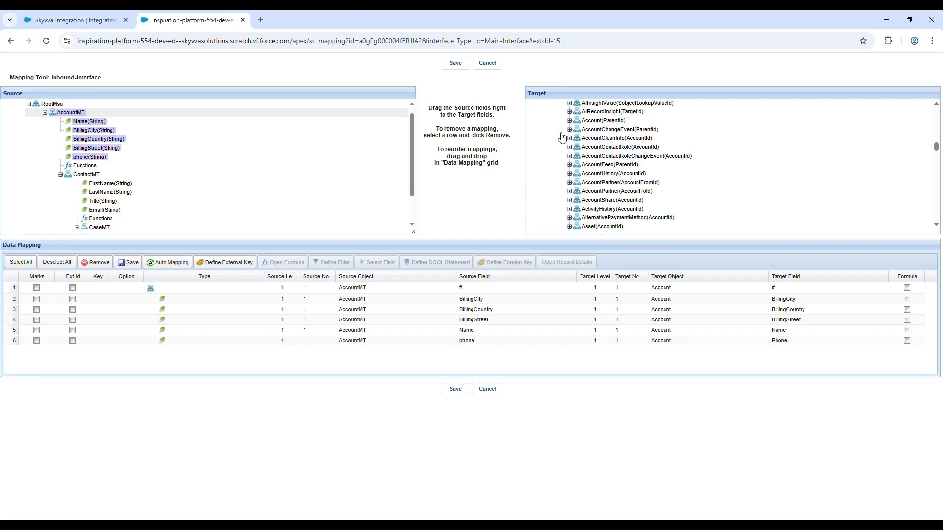
scroll(563, 138, "down", 6)
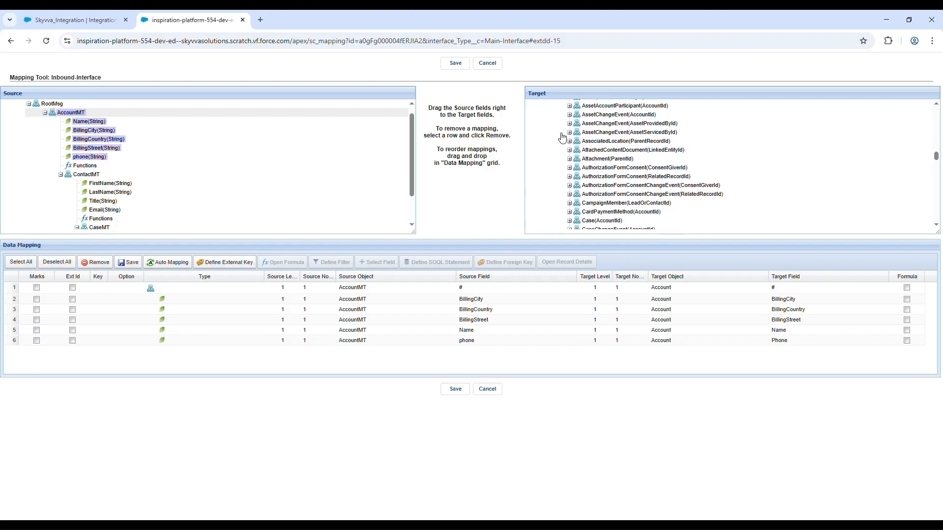
scroll(563, 138, "down", 4)
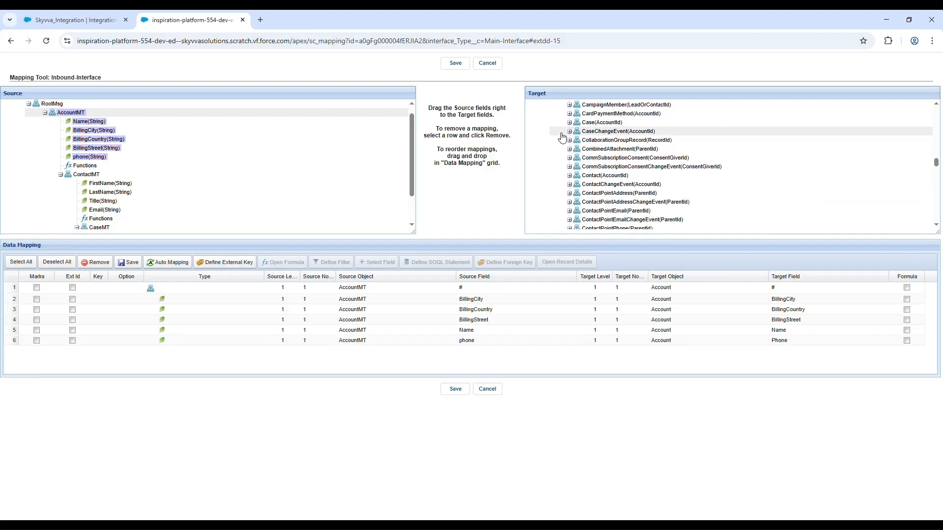
left_click(570, 176)
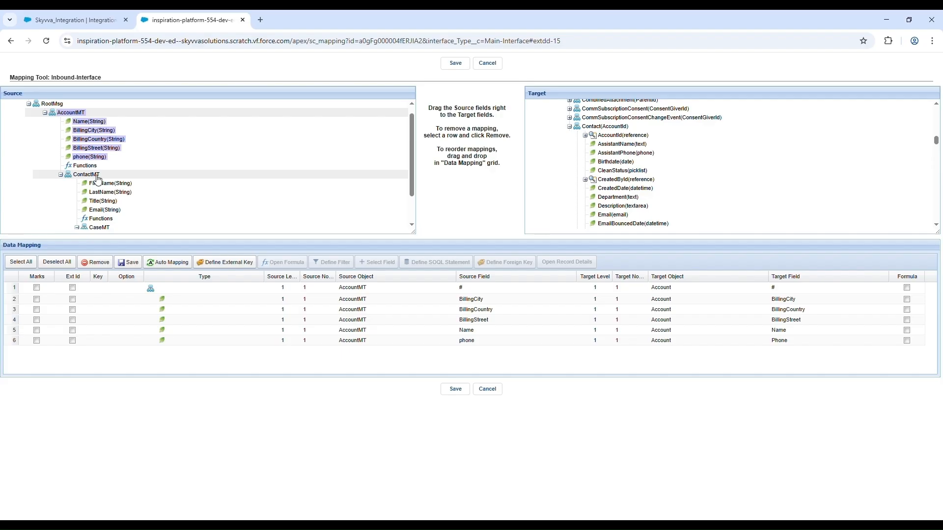
left_click_drag(100, 177, 623, 129)
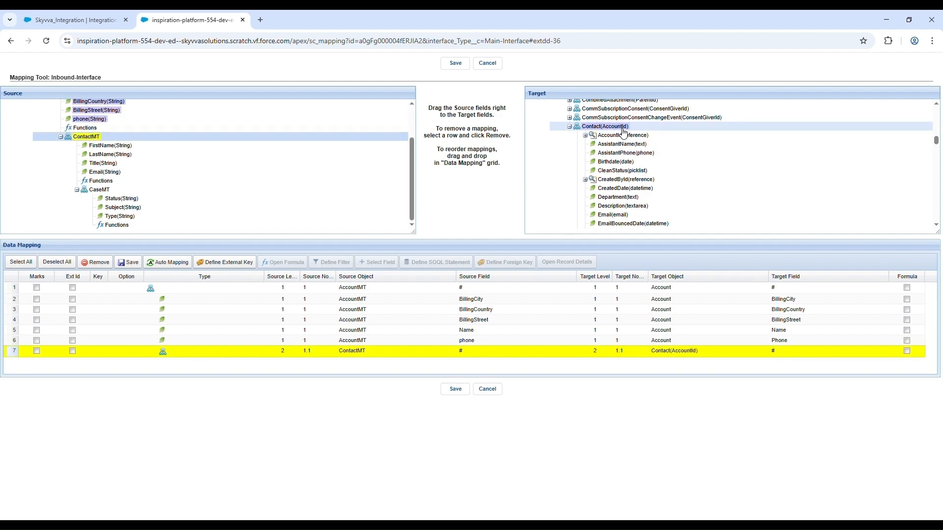
left_click(182, 269)
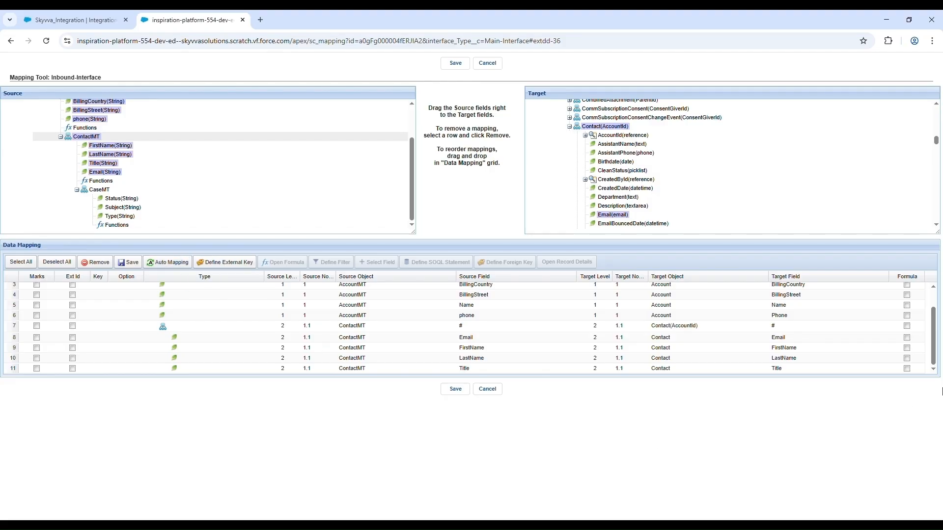
Step: Enlarge the Data Mapping grid and the Source and Target panes to fit more rows
left_click_drag(937, 383, 939, 457)
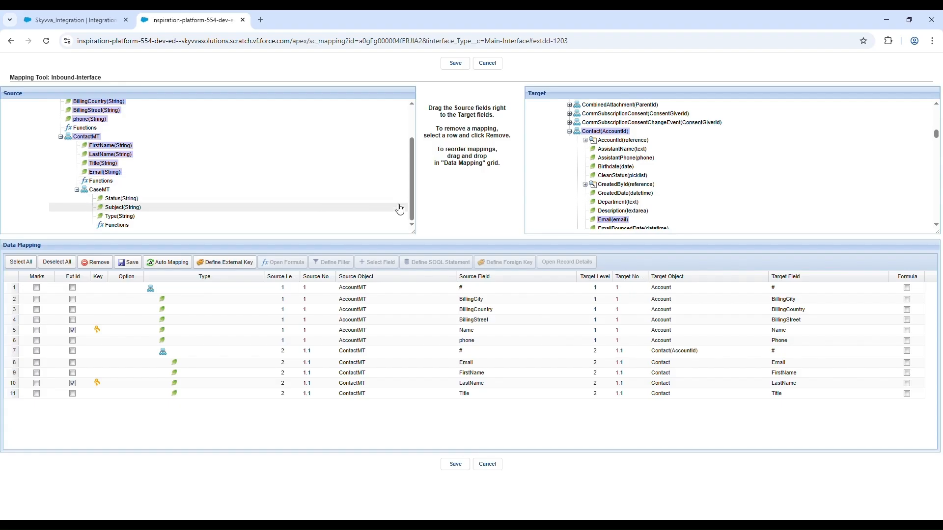
left_click_drag(415, 239, 411, 295)
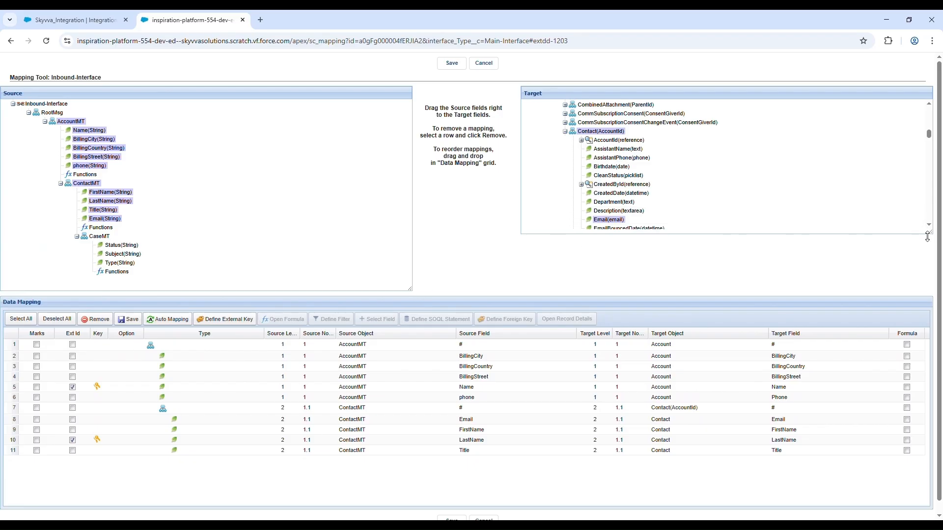
left_click_drag(932, 245, 918, 303)
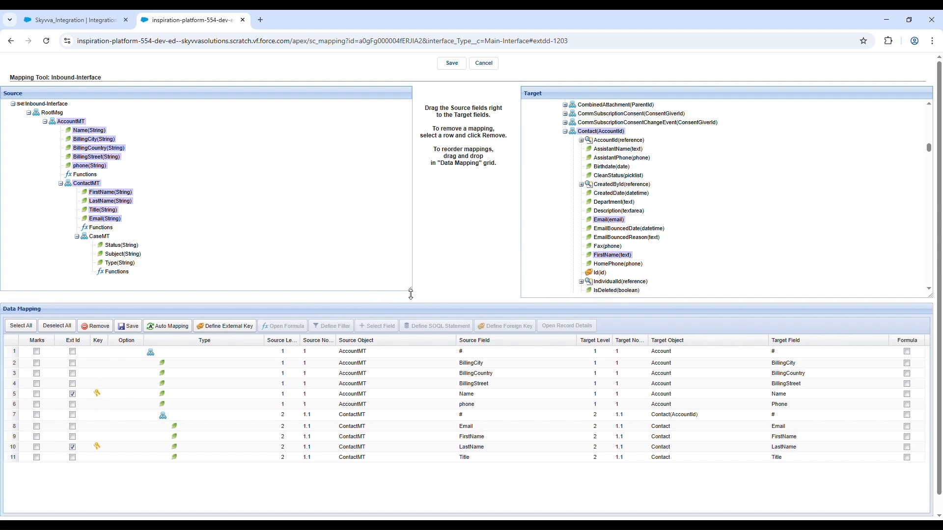
left_click_drag(411, 295, 413, 299)
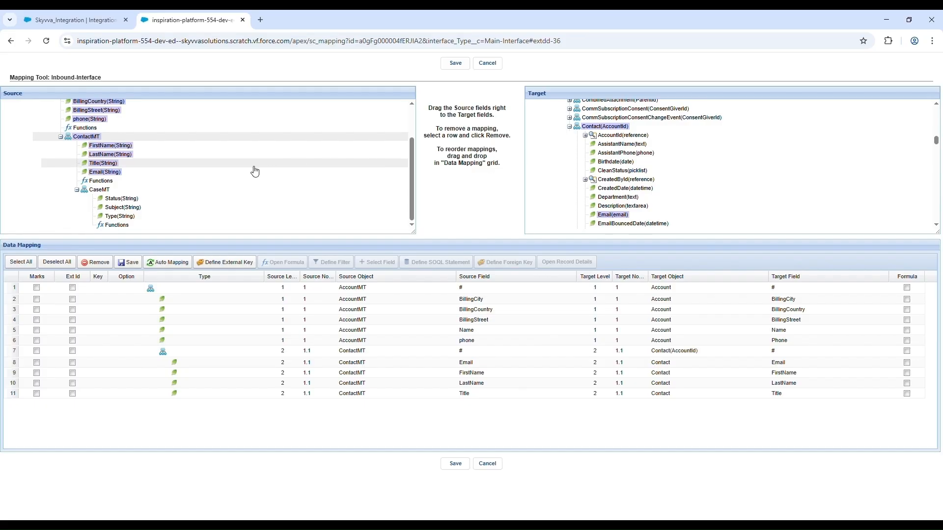
Step: Map source CaseMT to Case(ContactId) under target Contact and auto-map its fields
scroll(599, 152, "down", 8)
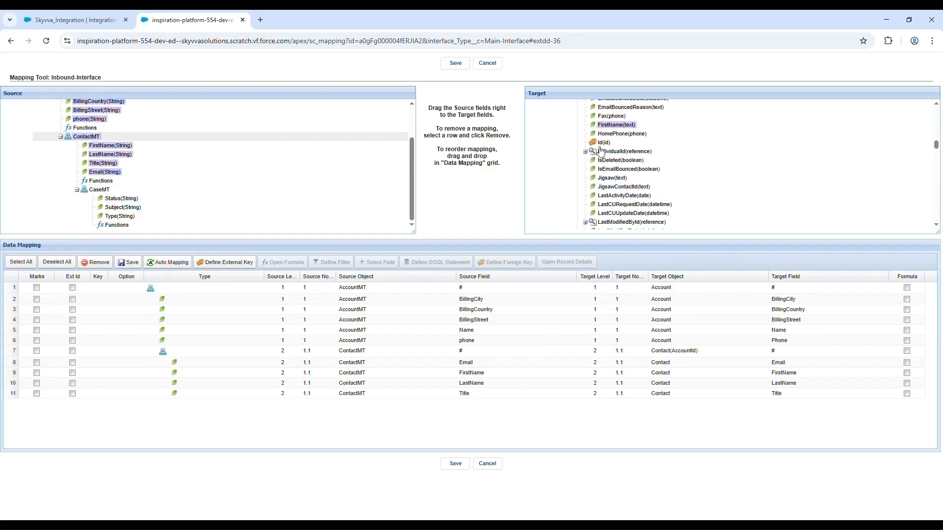
scroll(601, 152, "down", 10)
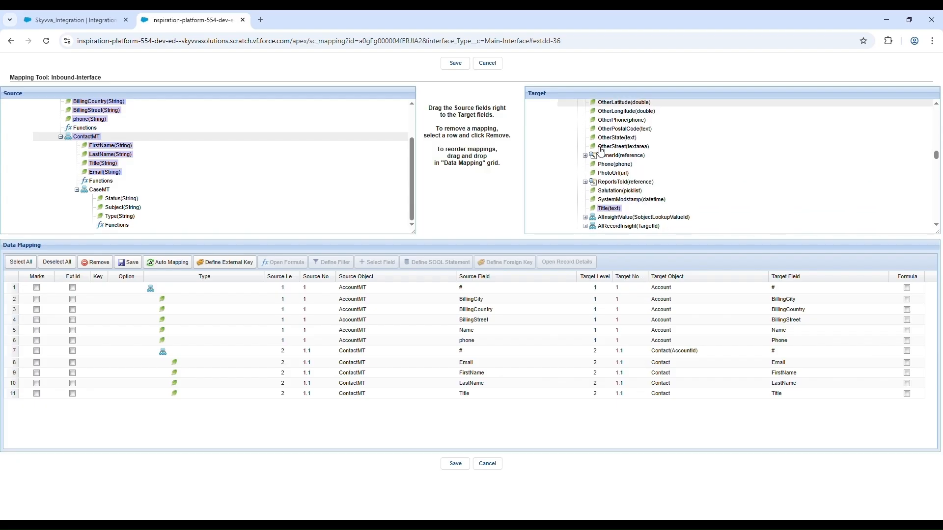
scroll(601, 151, "down", 3)
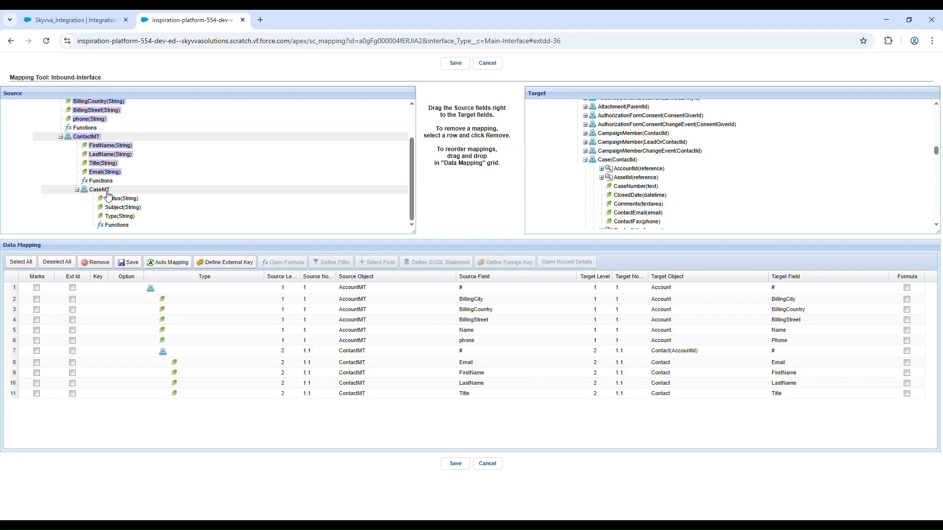
left_click_drag(109, 193, 632, 165)
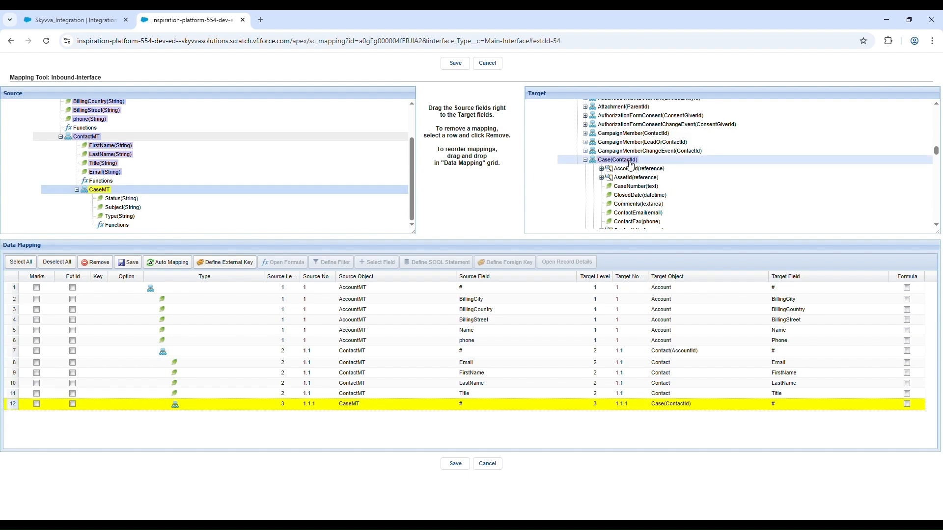
left_click(179, 264)
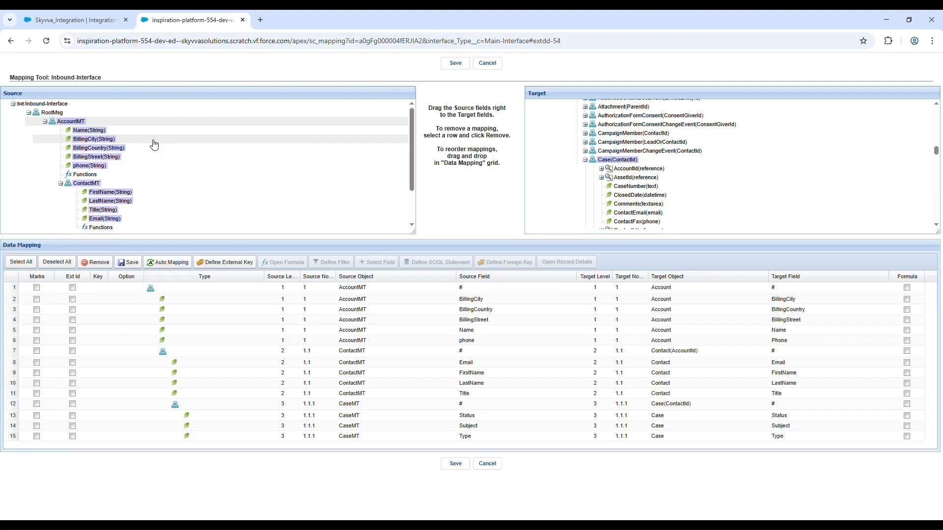
Step: Define Name as the external key of the target Account object and save the key definition
scroll(695, 155, "up", 10)
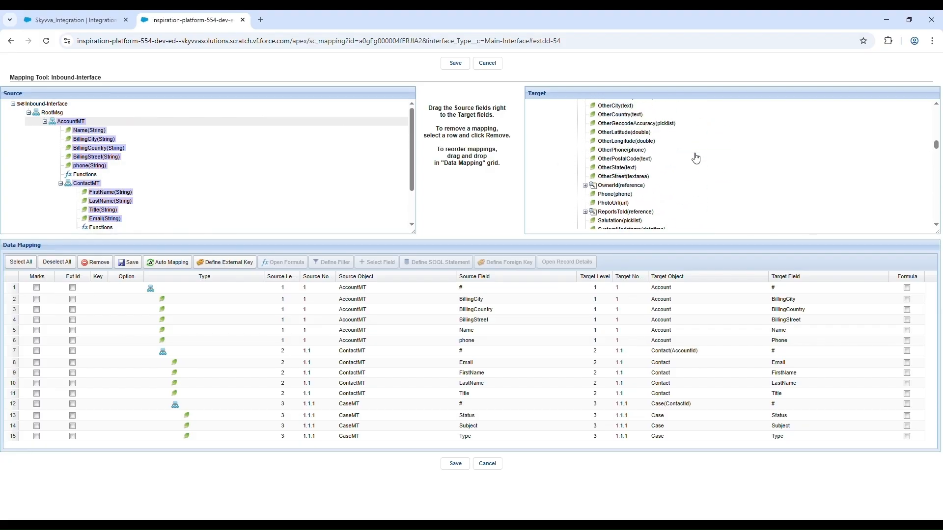
scroll(696, 158, "up", 15)
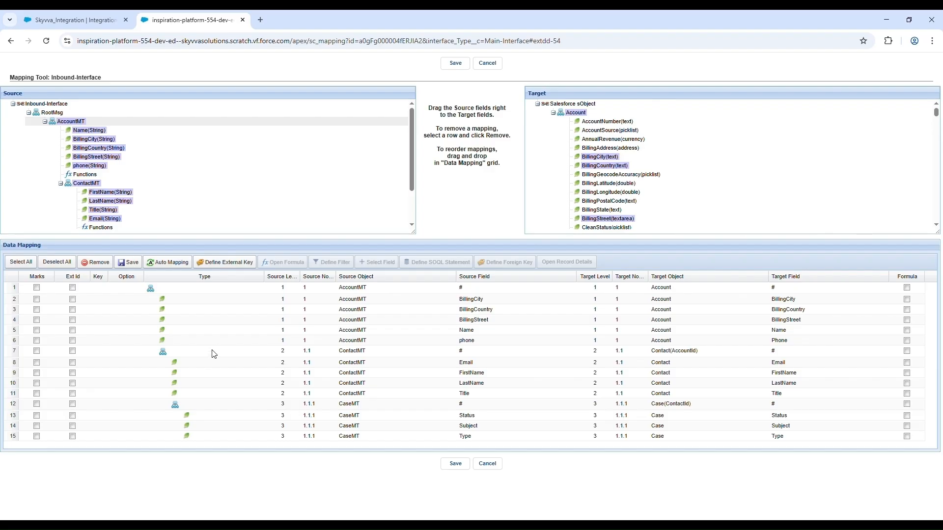
left_click(232, 269)
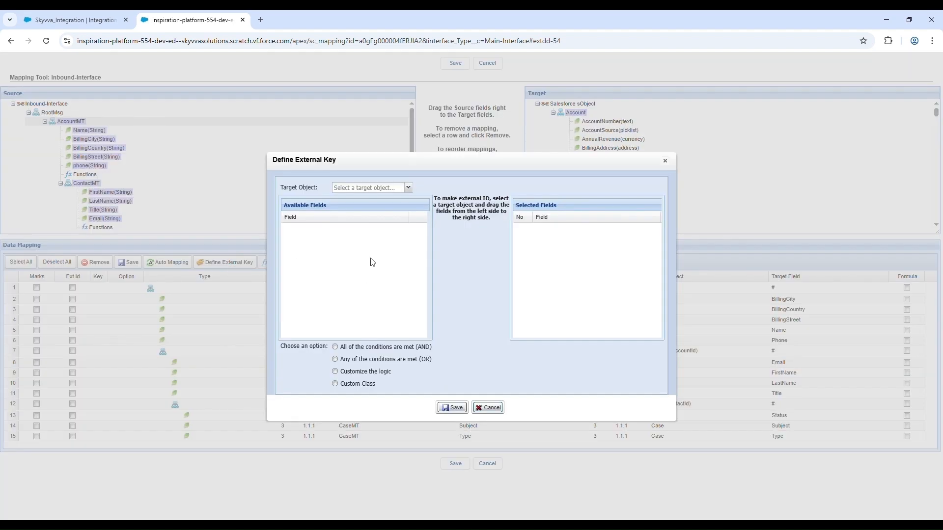
left_click(408, 188)
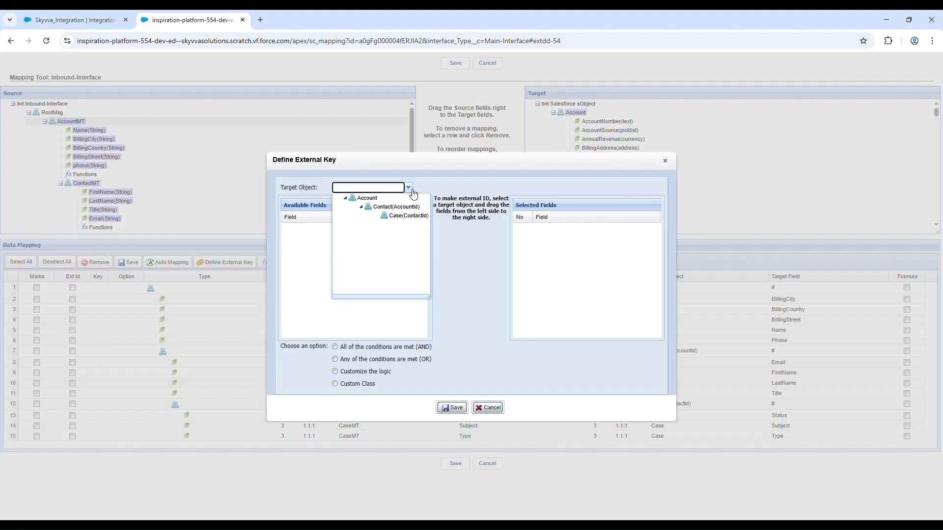
left_click(399, 197)
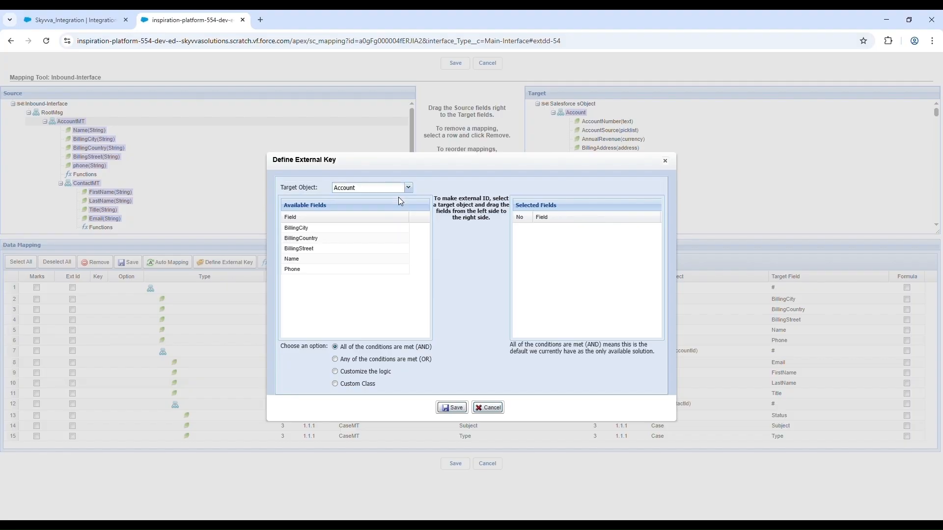
left_click(379, 262)
left_click_drag(379, 262, 544, 247)
left_click(452, 409)
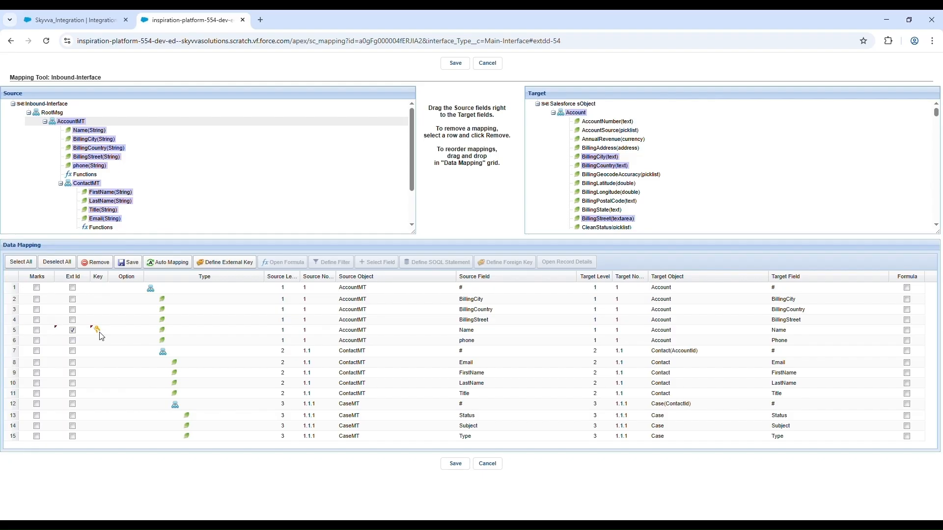
Step: Define LastName as the external key of the target object Contact(AccountId) and save the key definition
left_click(242, 264)
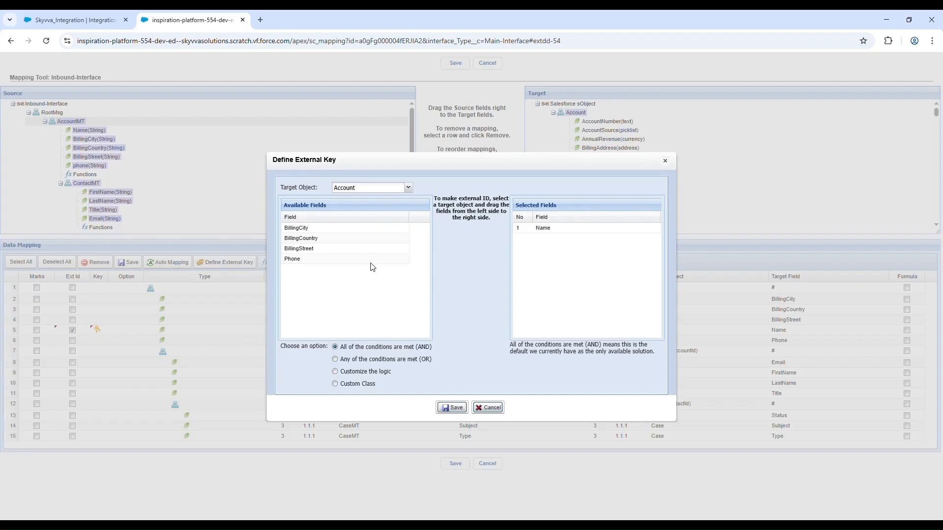
left_click(409, 187)
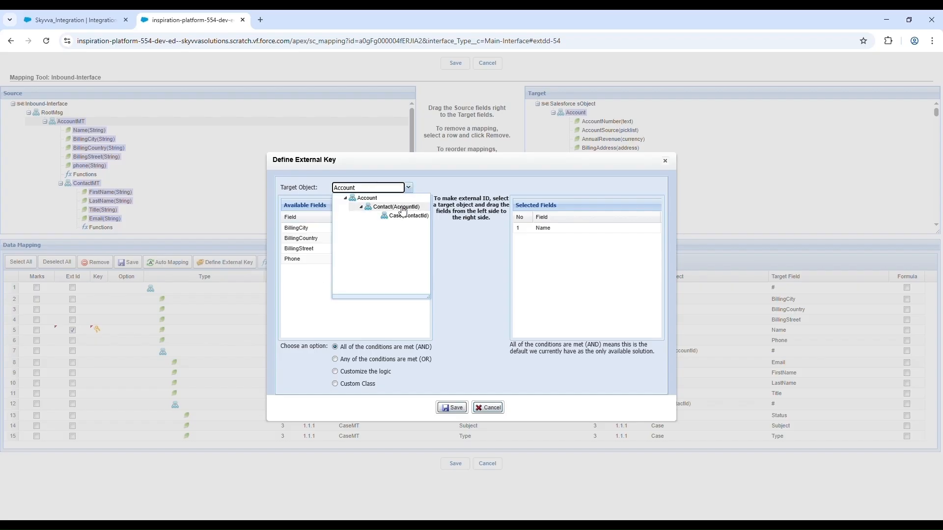
left_click(401, 207)
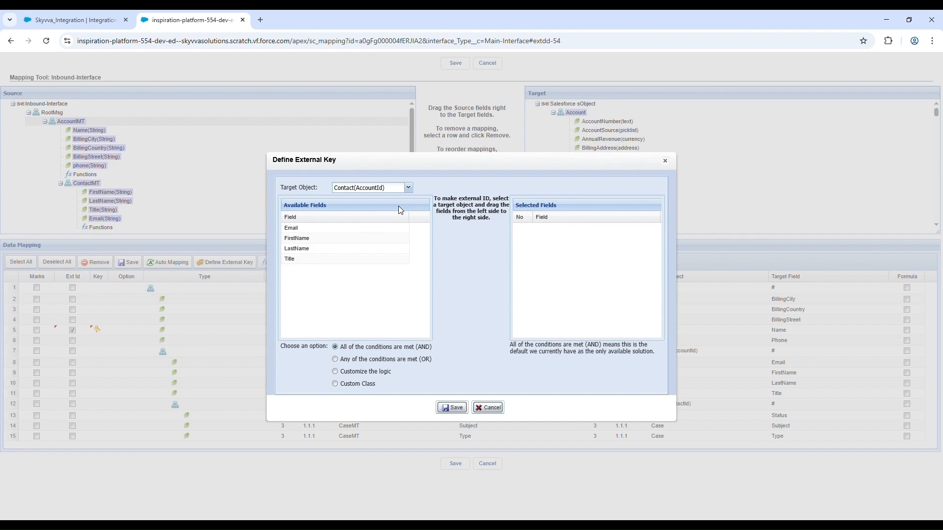
left_click_drag(320, 248, 545, 254)
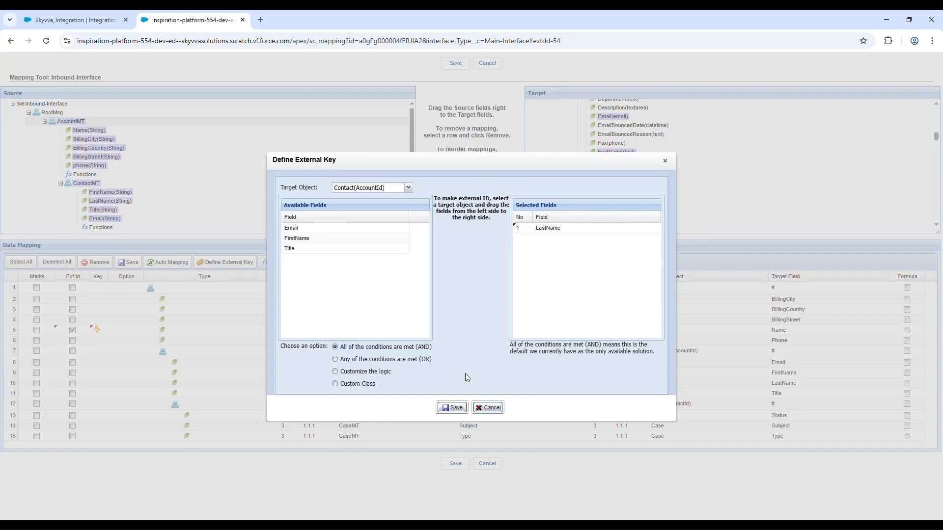
left_click(449, 409)
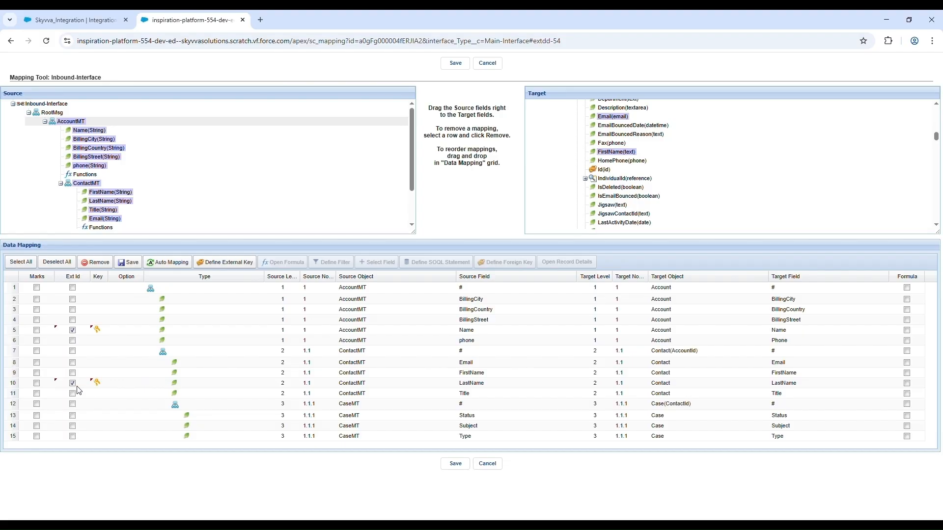
Step: Define Subject as the external key of the target object Case(ContactId) and save the key definition
left_click(242, 267)
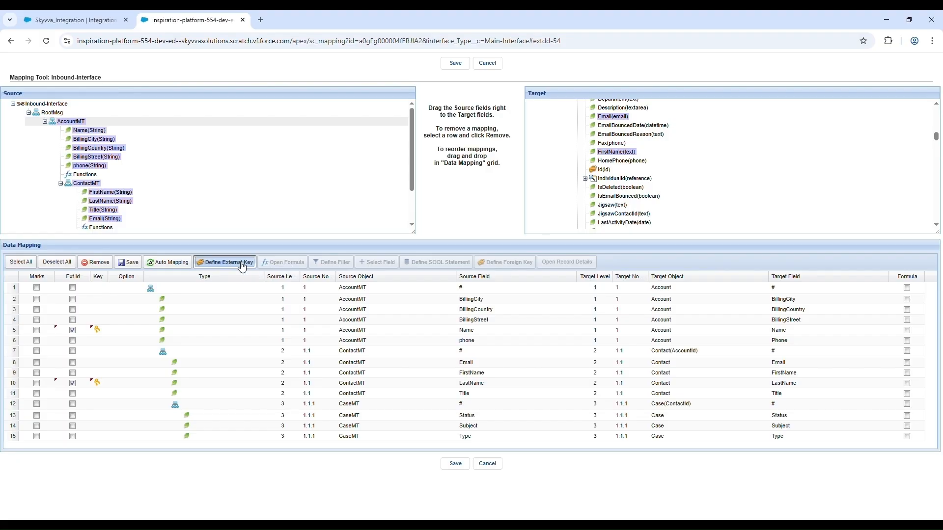
left_click(409, 187)
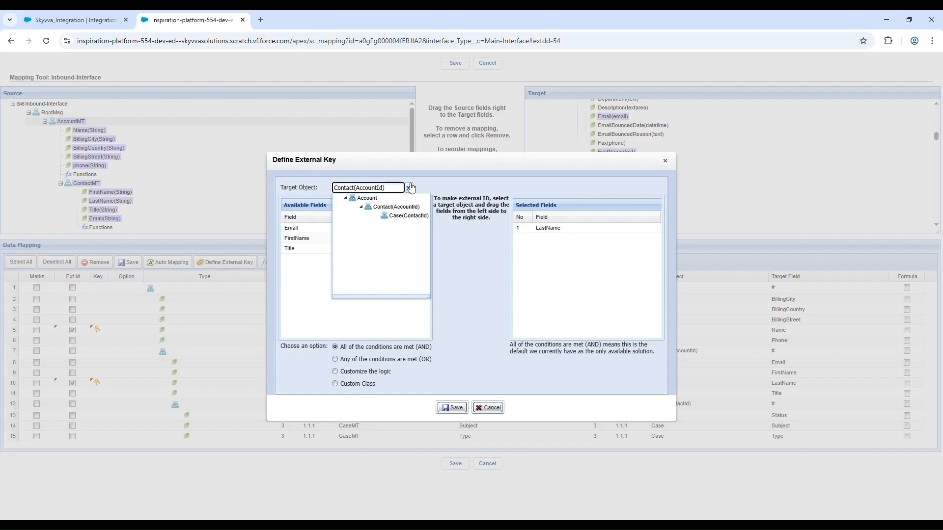
left_click(411, 216)
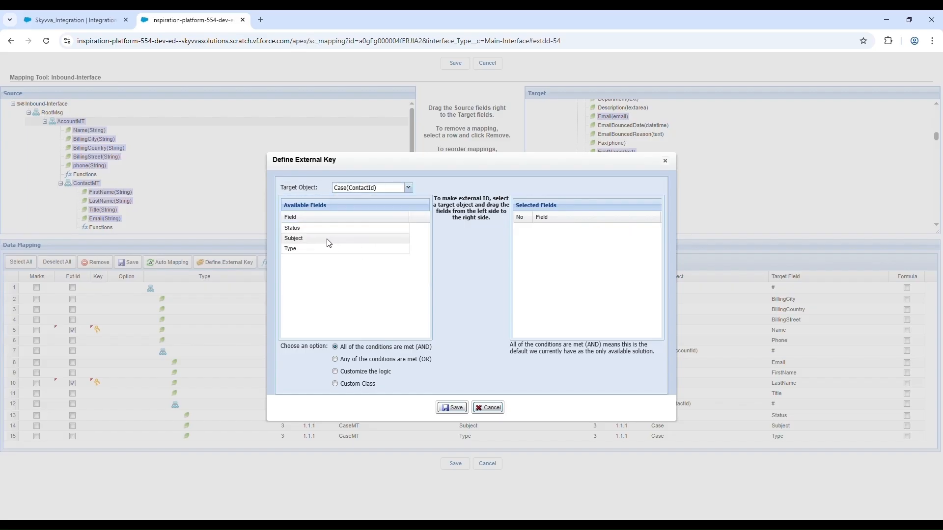
left_click_drag(329, 243, 530, 259)
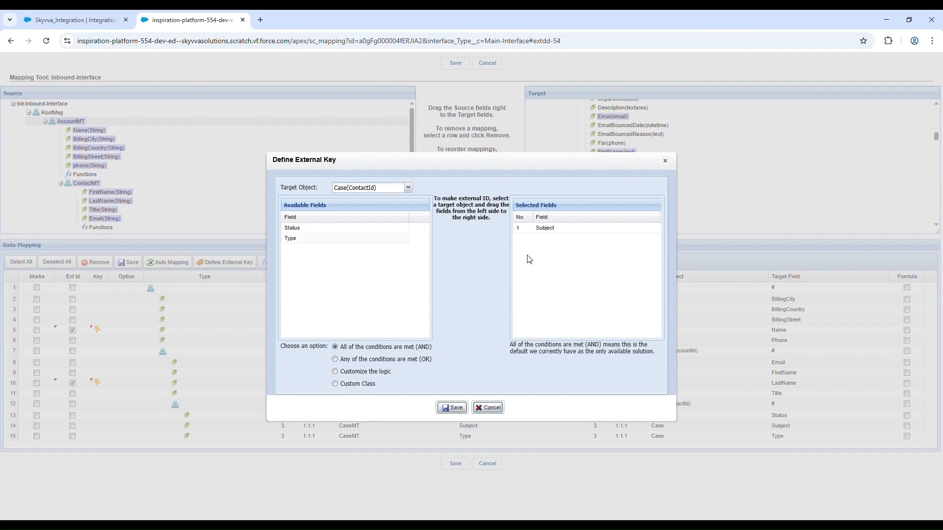
left_click(454, 409)
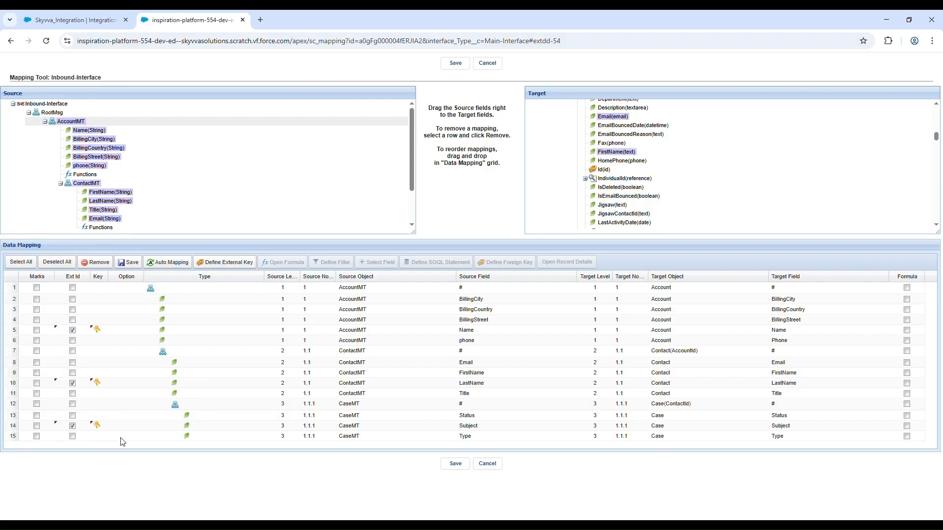
Step: Save the data mapping and enlarge the Data Mapping grid to fit all mapping rows
left_click(128, 263)
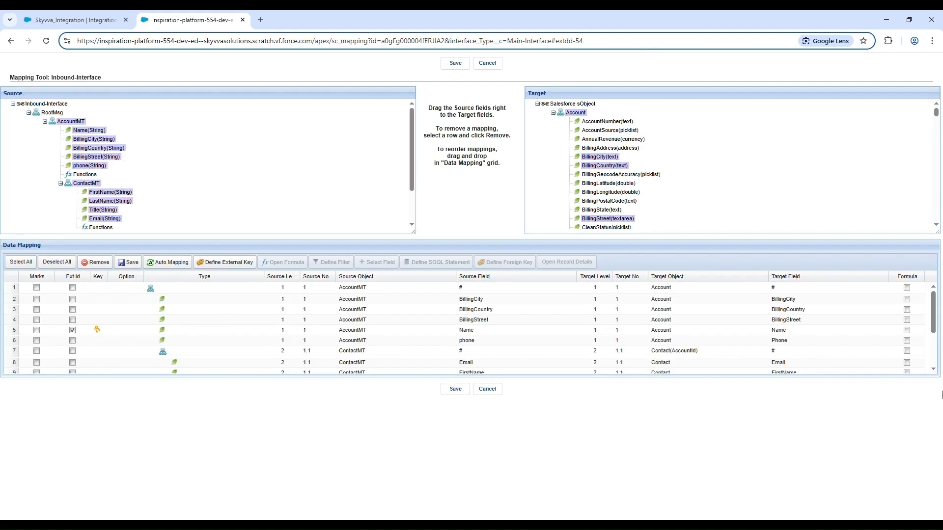
left_click_drag(937, 377, 939, 459)
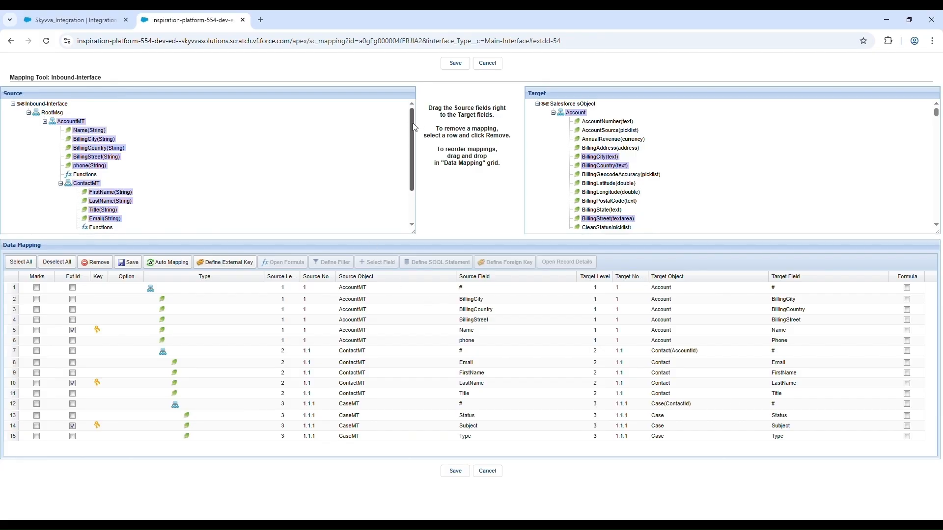
mouse_move(414, 128)
left_mouse_down()
mouse_move(417, 162)
mouse_move(417, 125)
left_mouse_up()
Step: Examine the filter definition options for the AccountMT and ContactMT mapping nodes without defining a filter
left_click(264, 293)
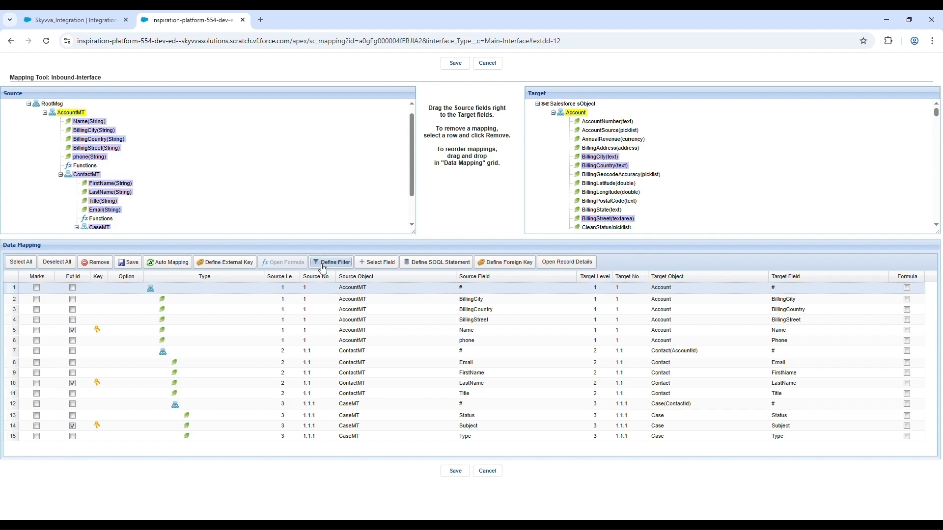
left_click(347, 265)
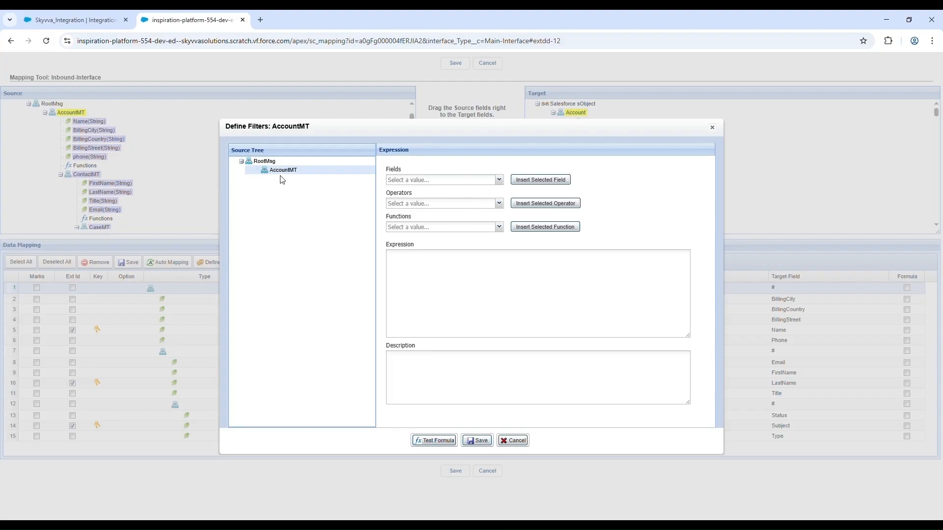
left_click(464, 314)
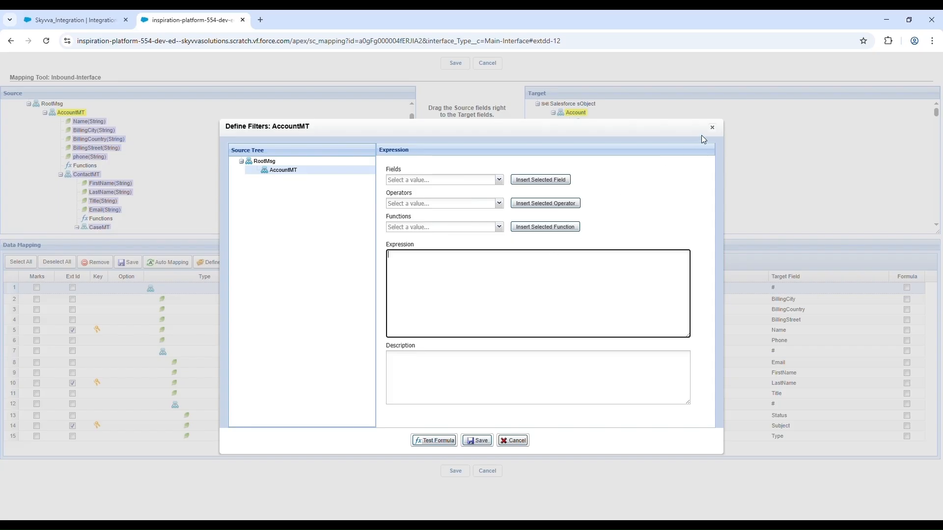
left_click(713, 129)
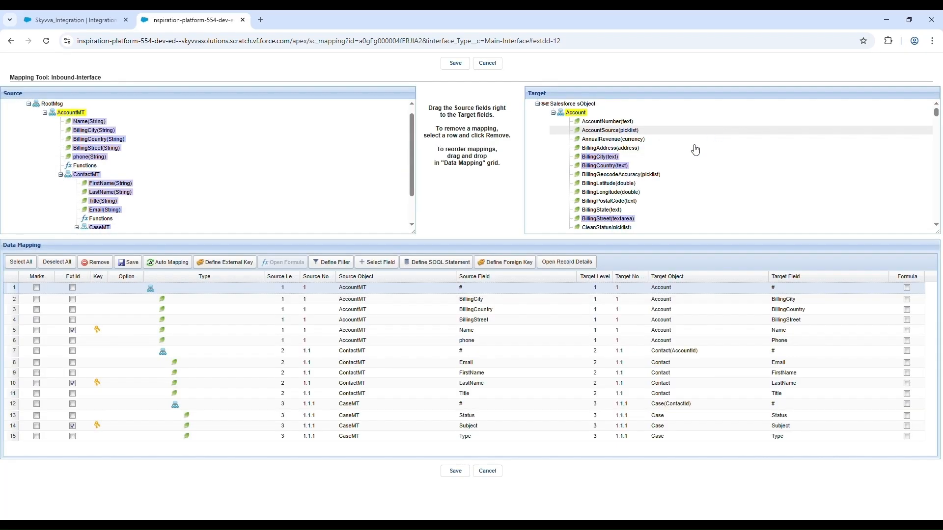
left_click(212, 354)
left_click(344, 262)
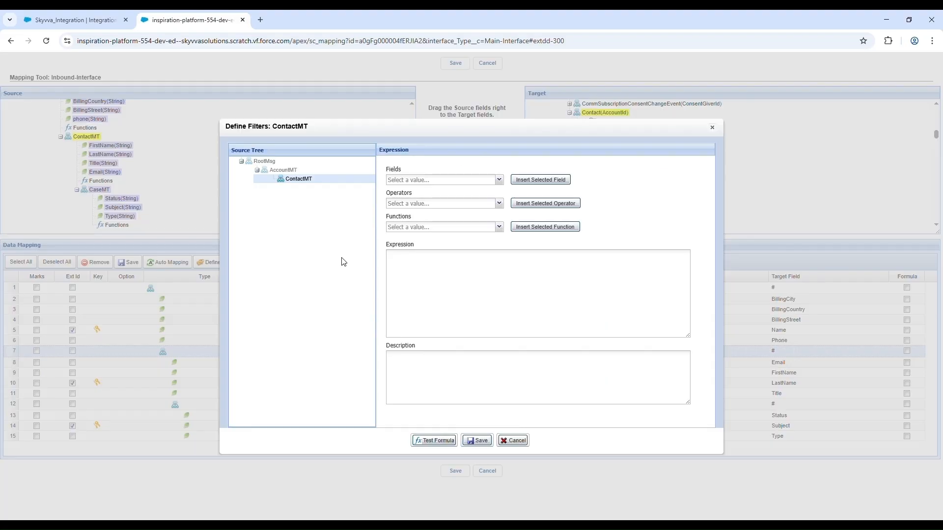
left_click(712, 128)
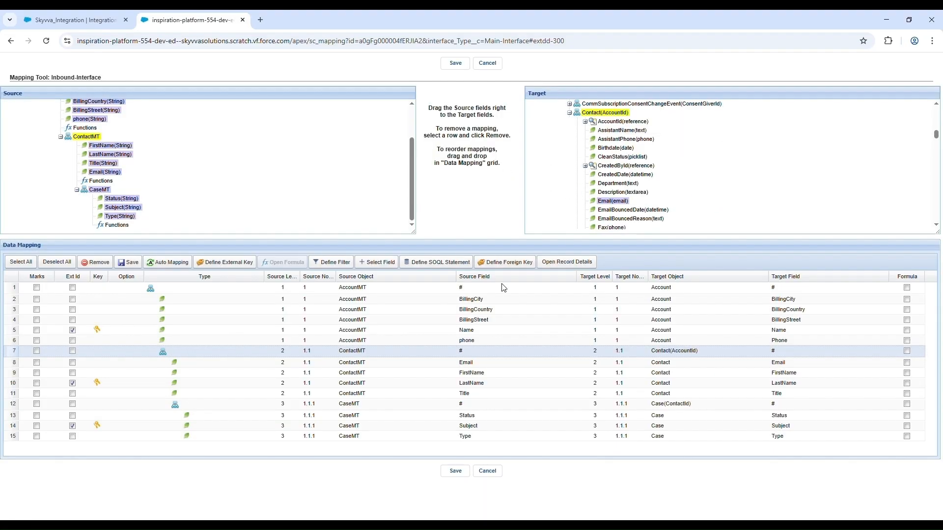
left_click(197, 404)
Step: Try inserting BillingCountry as a selected field for the AccountMT mapping node
left_click(208, 292)
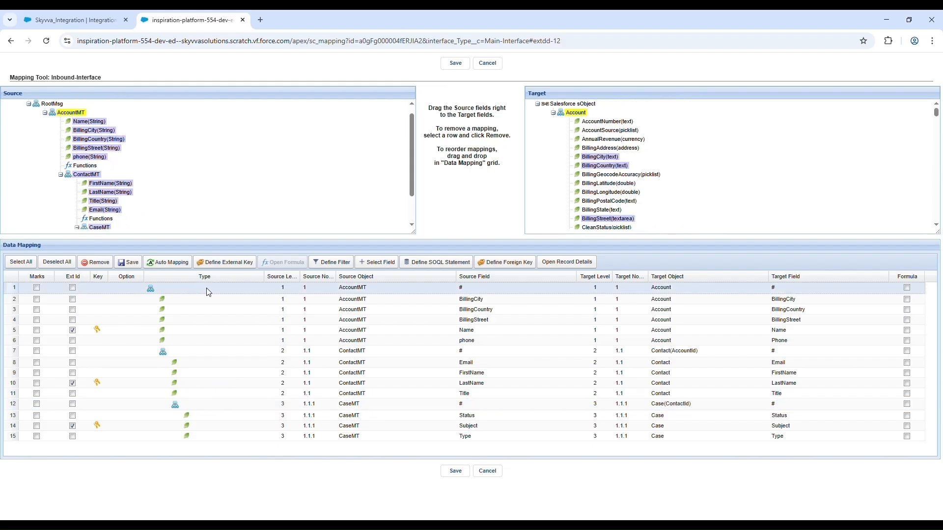
left_click(387, 263)
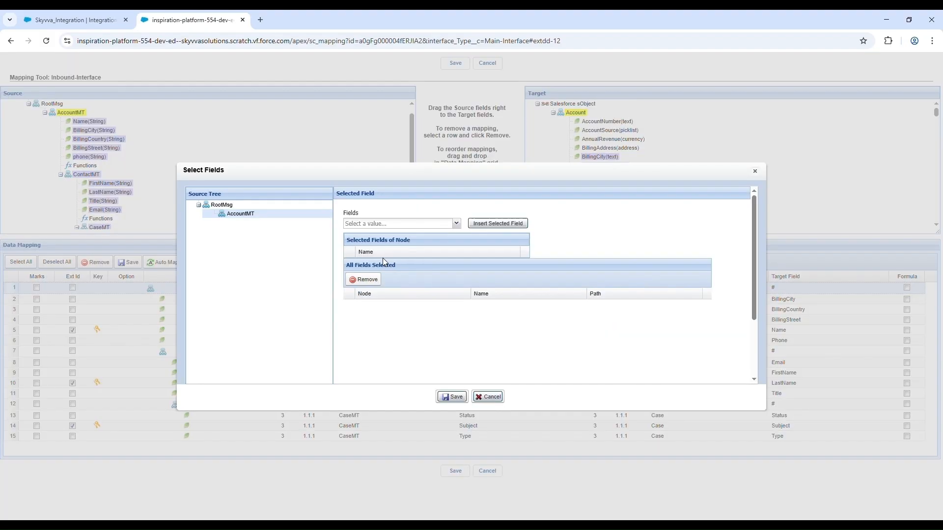
left_click(457, 224)
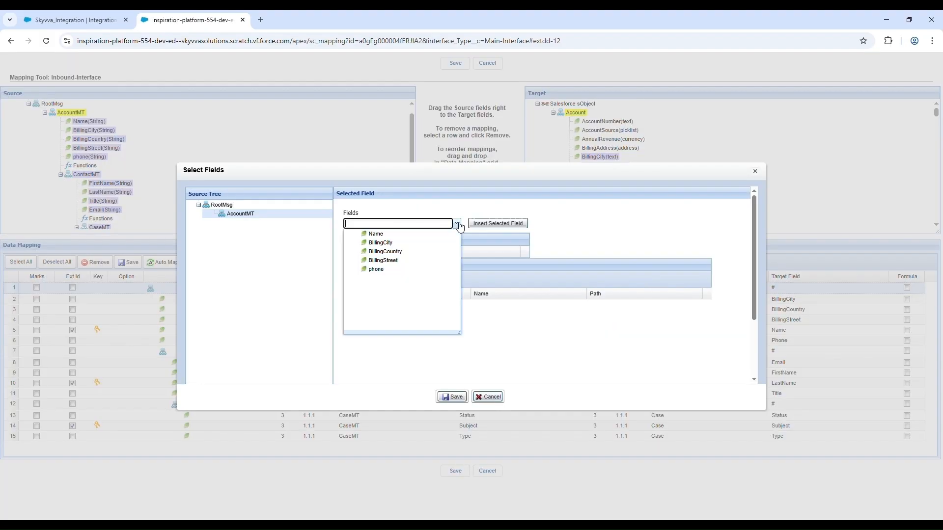
left_click(435, 252)
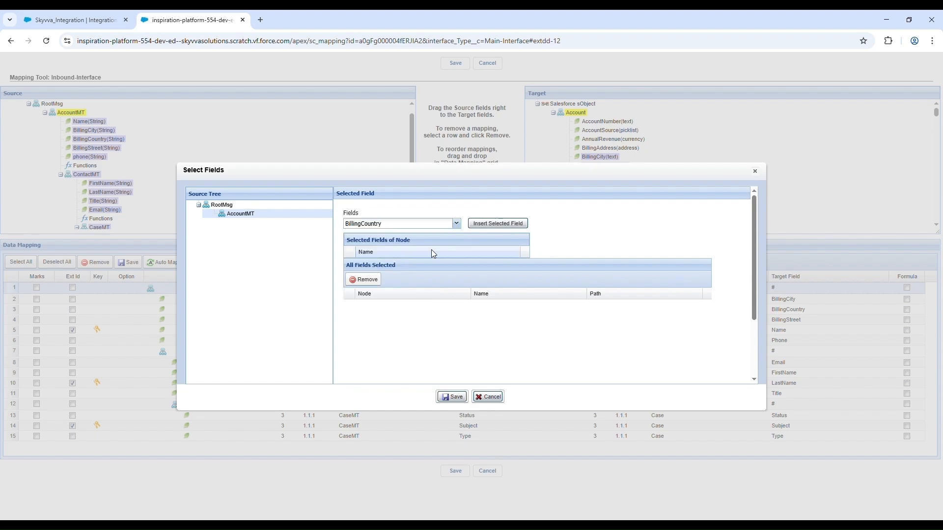
left_click(496, 229)
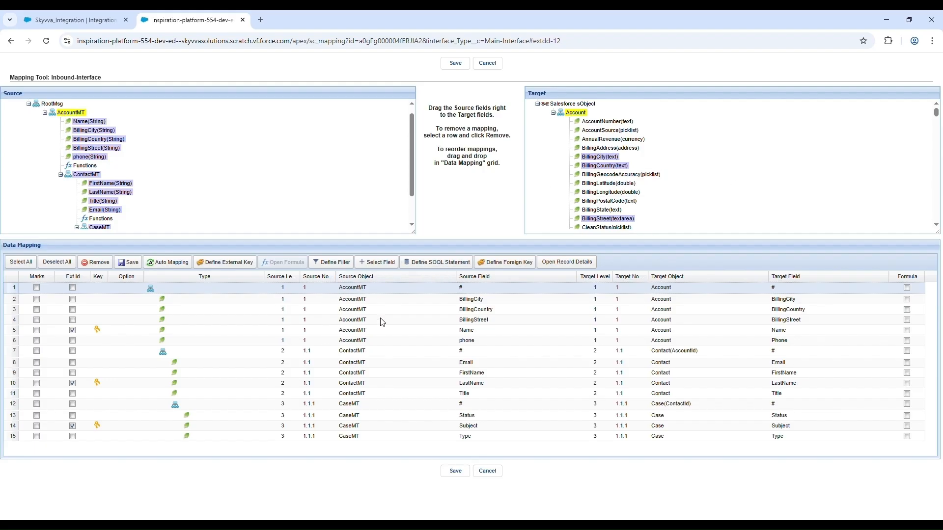
Step: Try a SOQL statement for the AccountMT node on the Account object, with condition Id = Formula Value using source field Name
left_click(461, 270)
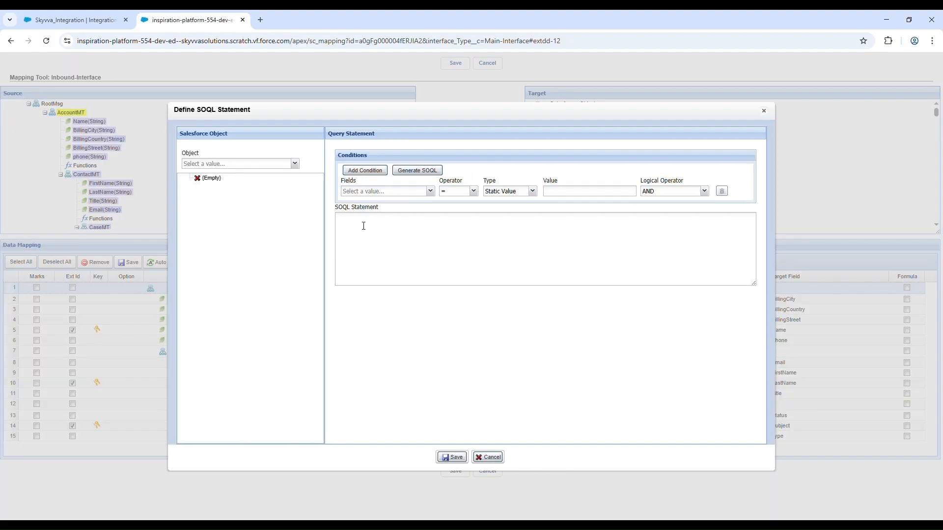
left_click(295, 164)
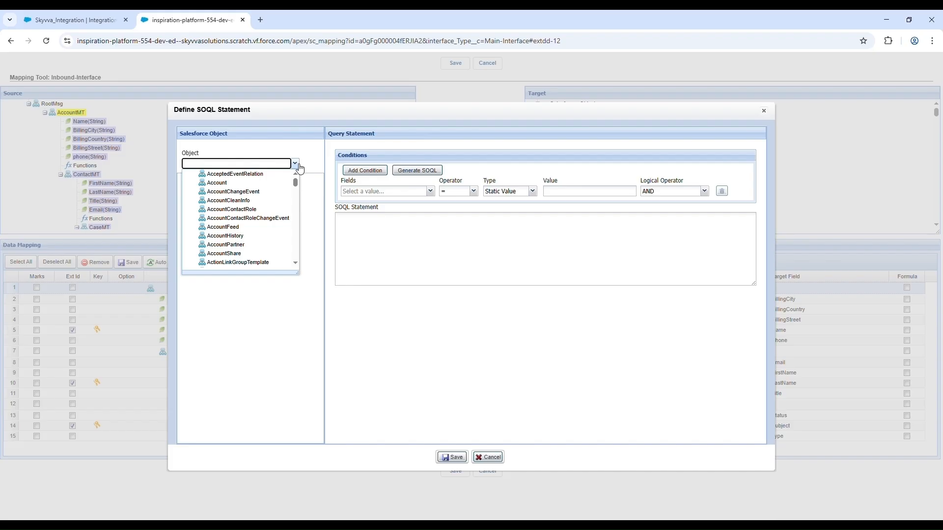
left_click(265, 183)
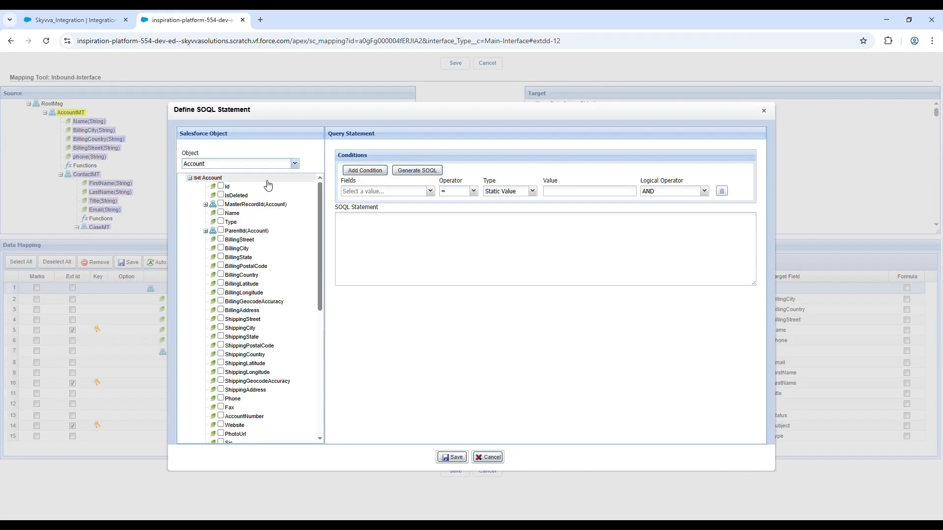
left_click(431, 192)
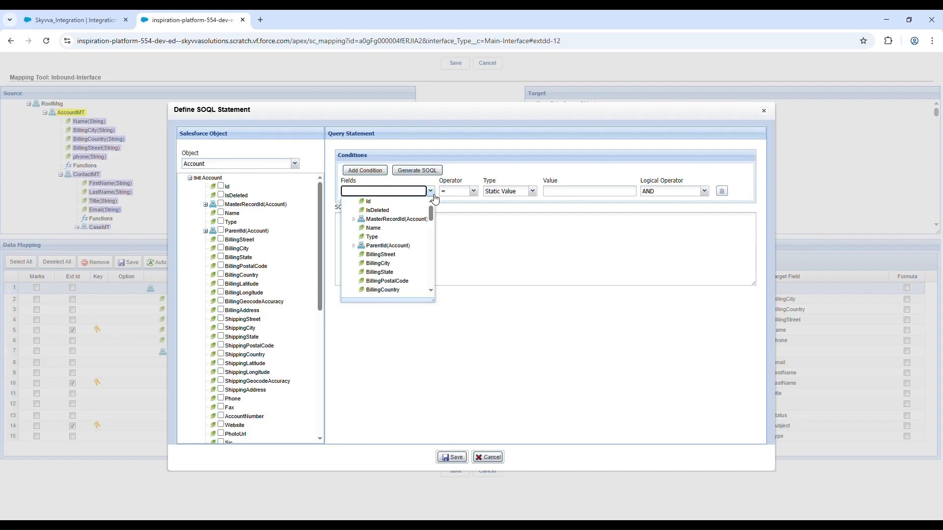
left_click(419, 203)
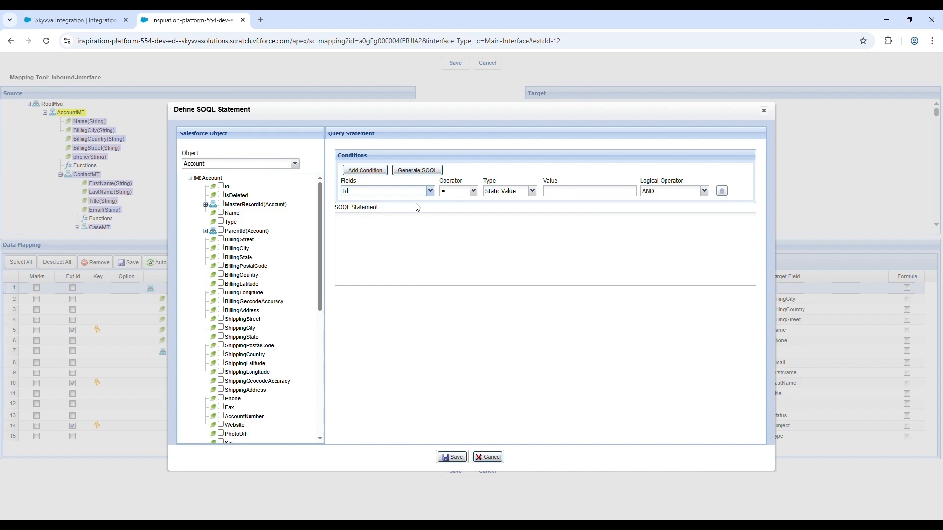
left_click(533, 191)
left_click(522, 213)
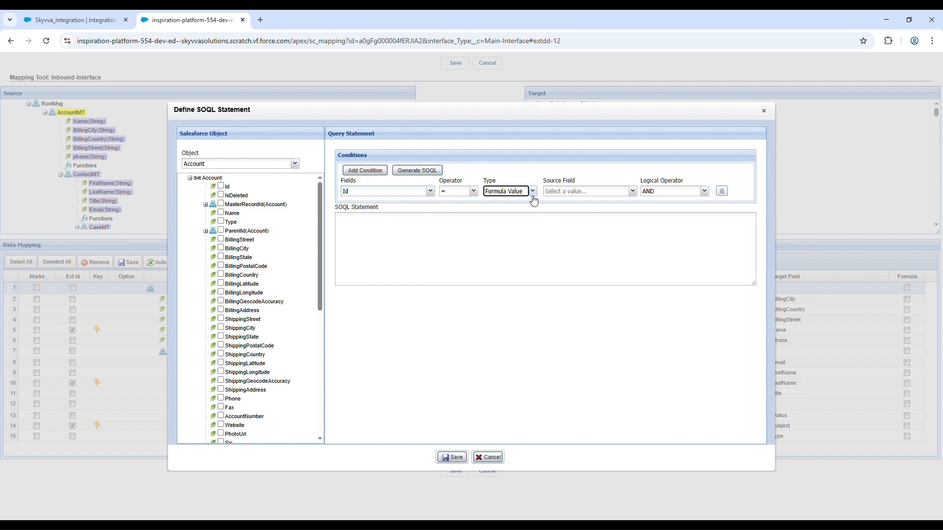
left_click(634, 192)
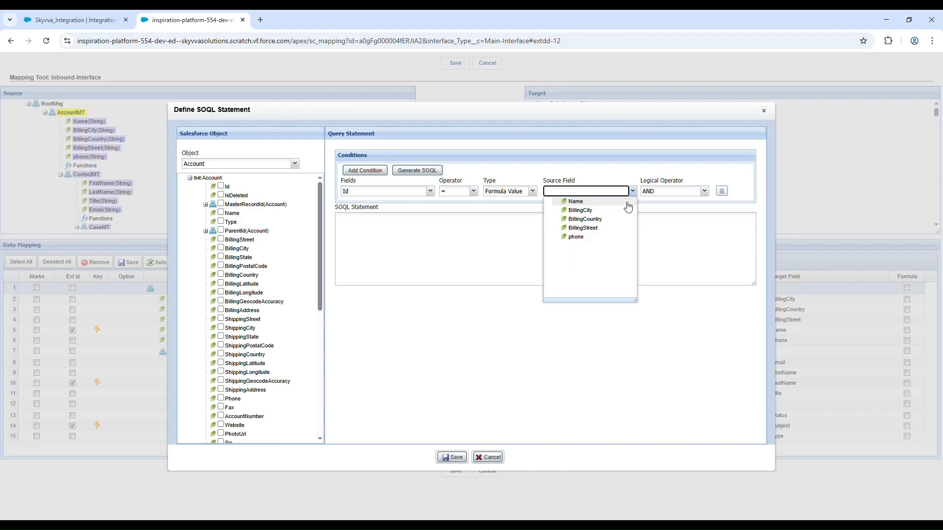
left_click(628, 203)
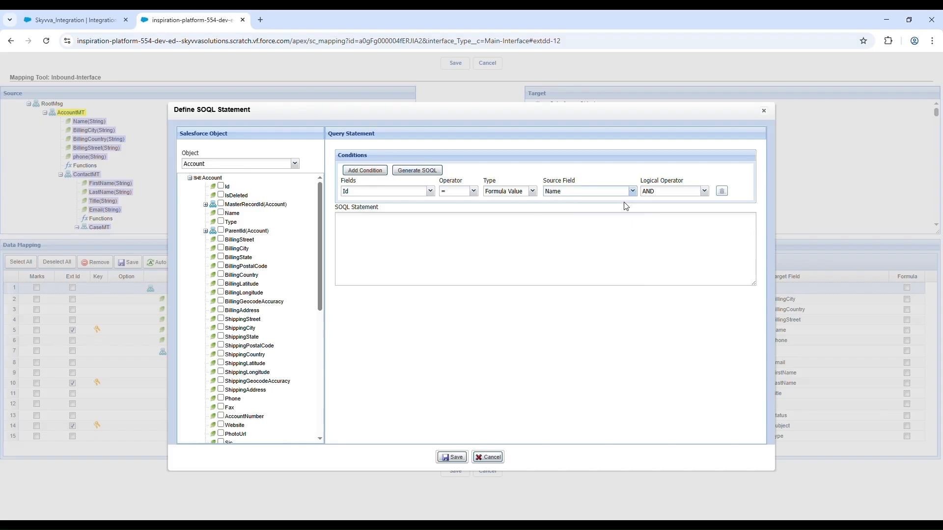
Step: Try the logical operators OR and AND, generate the SOQL with AND, and close the definition without saving
left_click(705, 191)
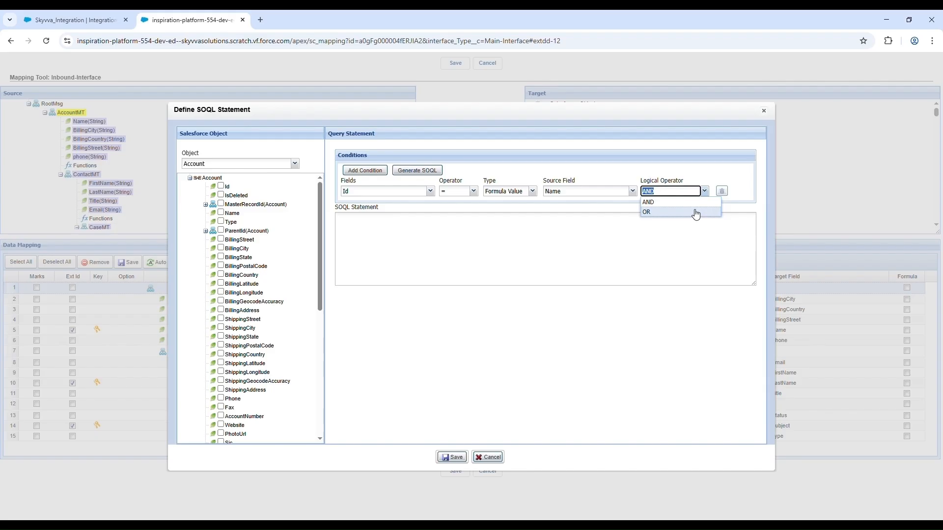
left_click(696, 215)
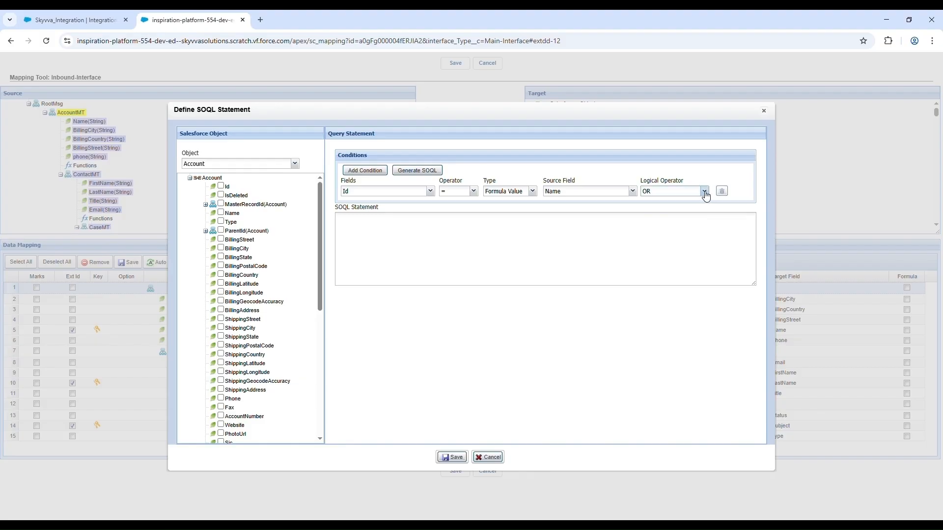
left_click(704, 191)
left_click(695, 202)
left_click(429, 173)
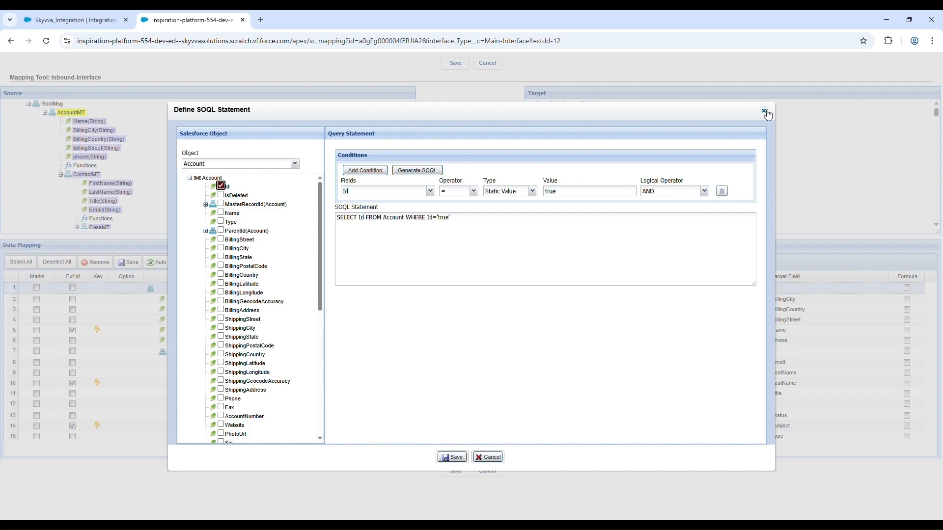
left_click(765, 112)
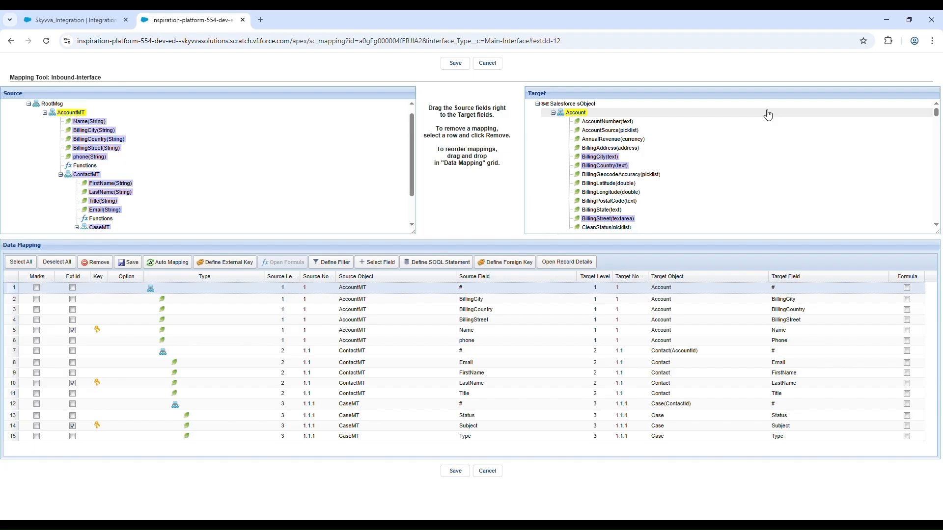
Step: Examine the external ID choices for defining a foreign key on the AccountMT mapping node, without saving a selection
left_click(514, 269)
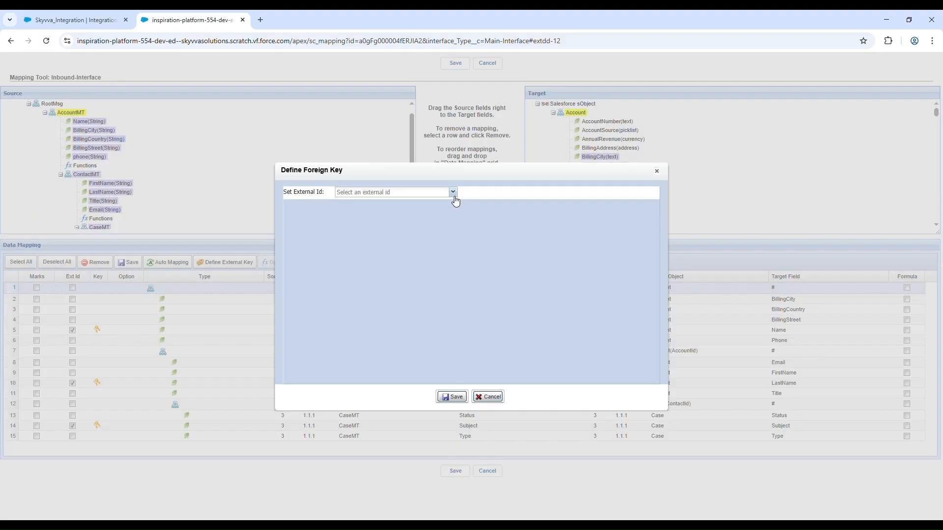
left_click(453, 192)
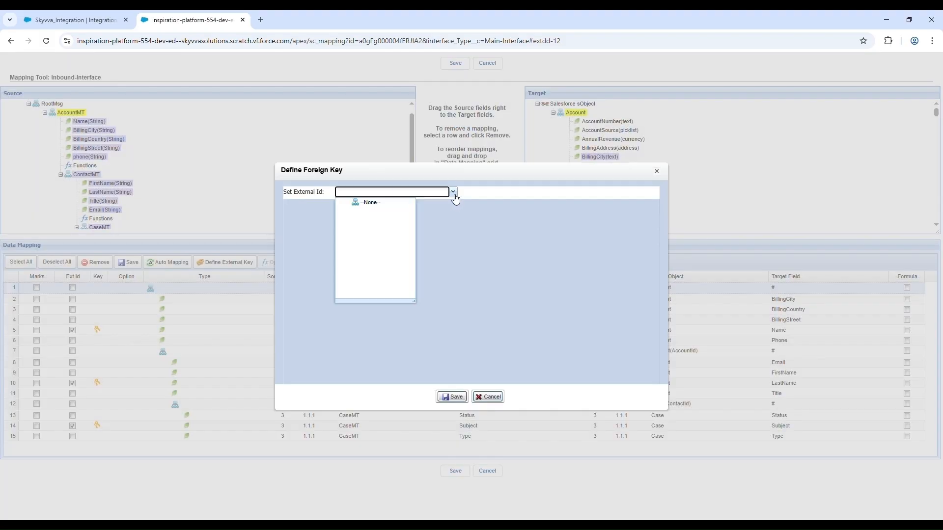
left_click(369, 203)
left_click(657, 171)
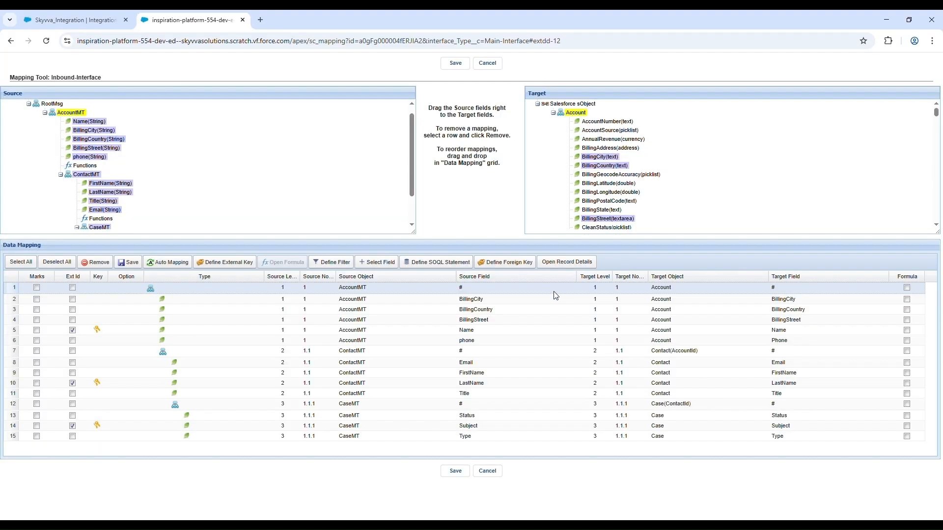
Step: Review the record details of the AccountMT mapping node, set its description to "TestDescription" and save the record
left_click(571, 264)
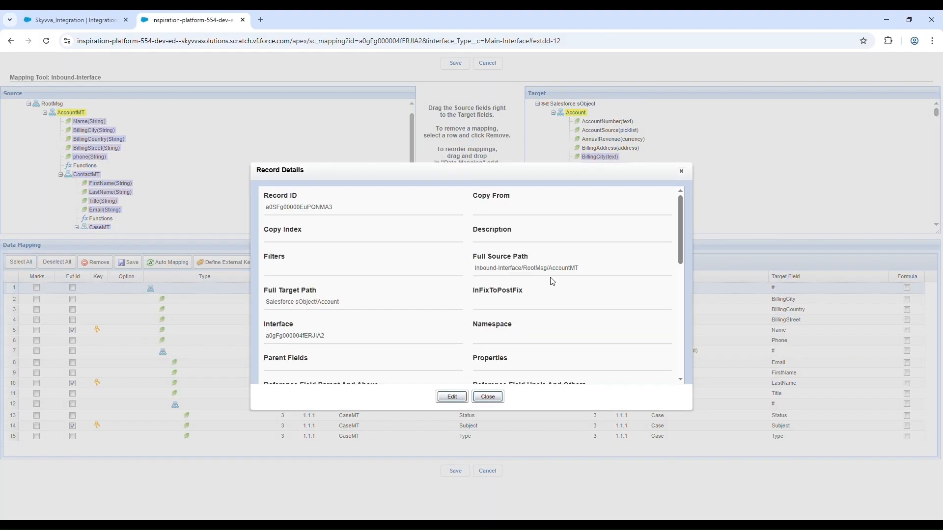
scroll(552, 281, "down", 4)
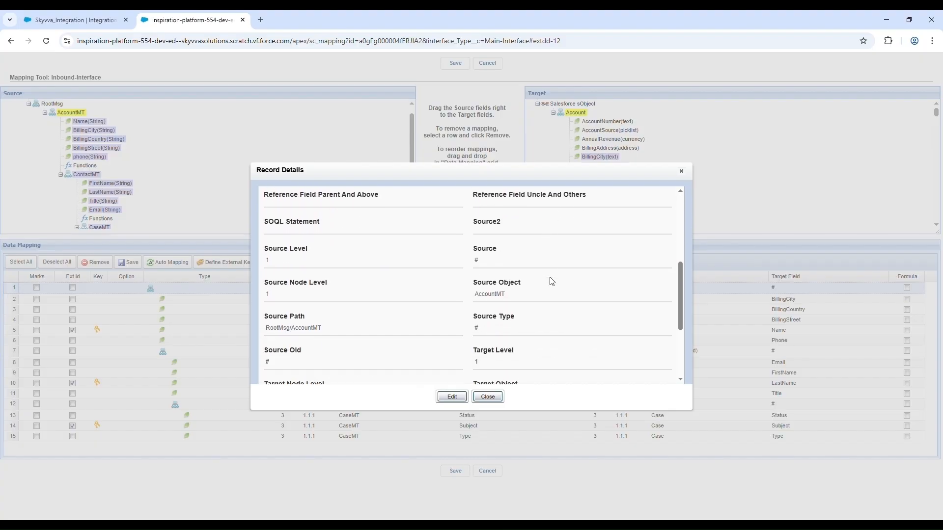
scroll(552, 282, "up", 4)
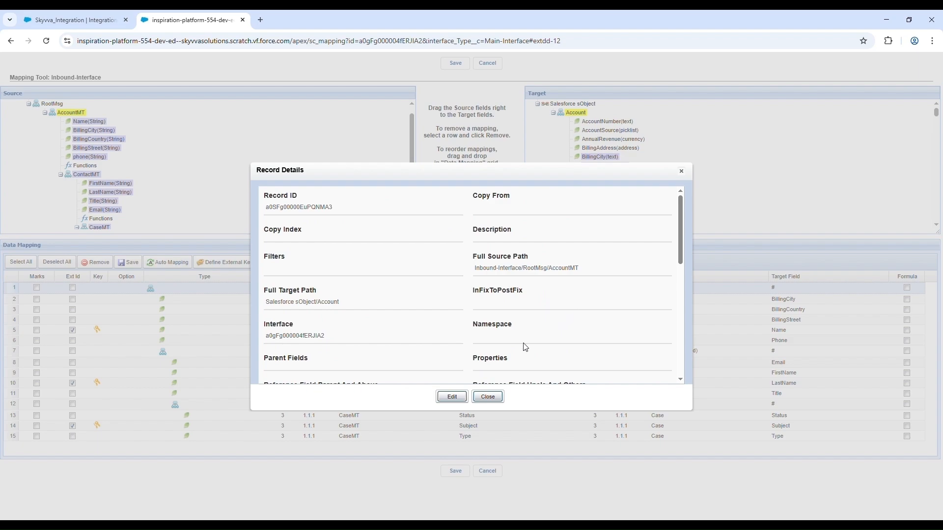
left_click(453, 397)
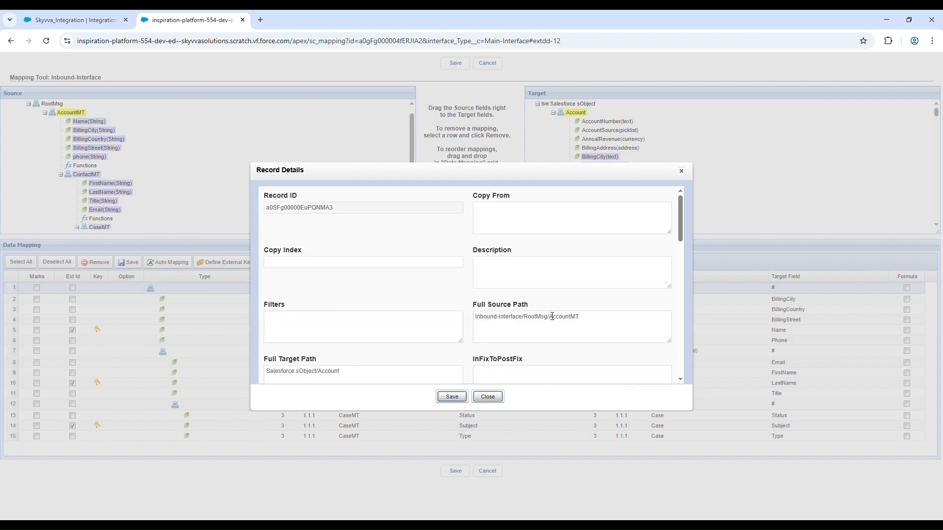
left_click(549, 283)
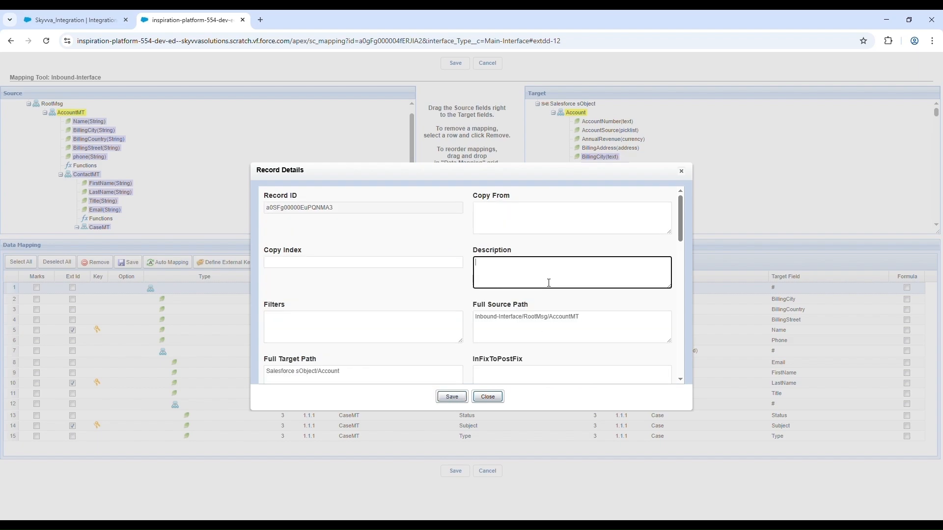
type("TestDescription")
left_click(461, 399)
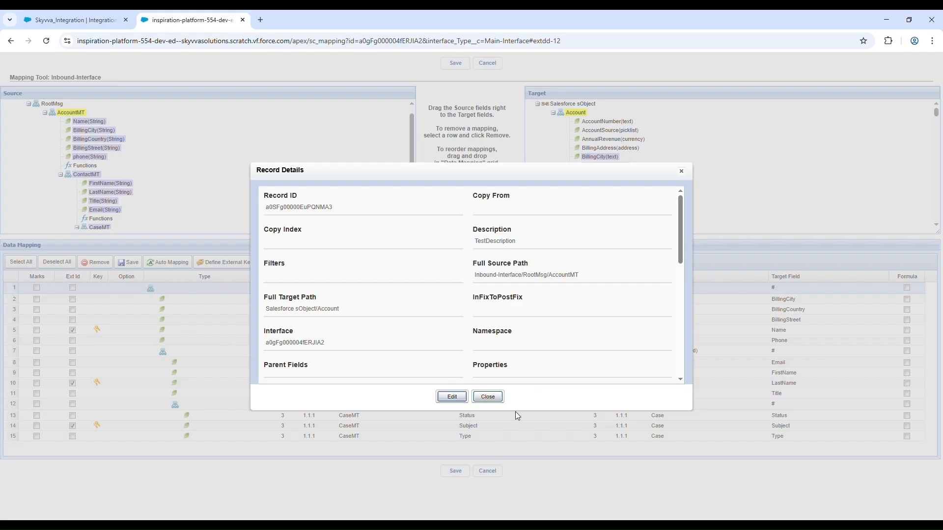
left_click(497, 400)
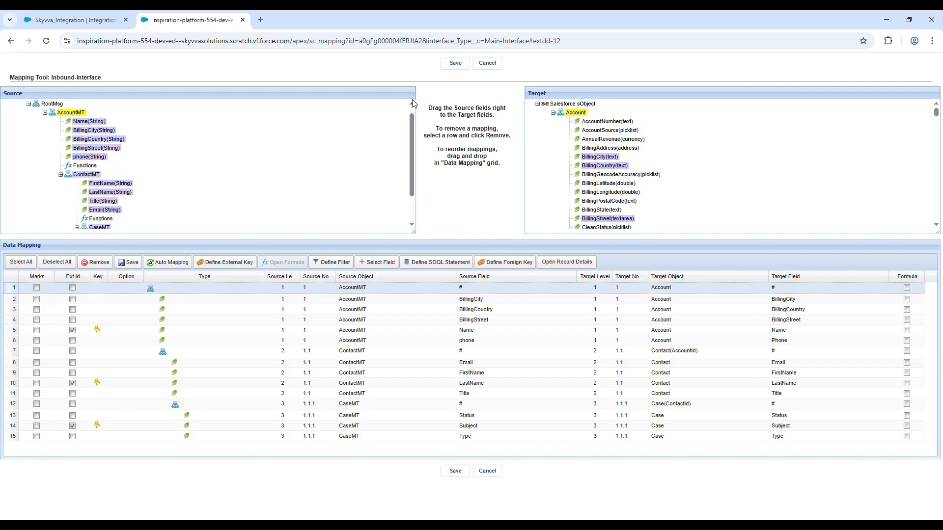
Step: Save the Inbound-Interface mapping and expand the interface hierarchy to show its Contact child interface
left_click(453, 64)
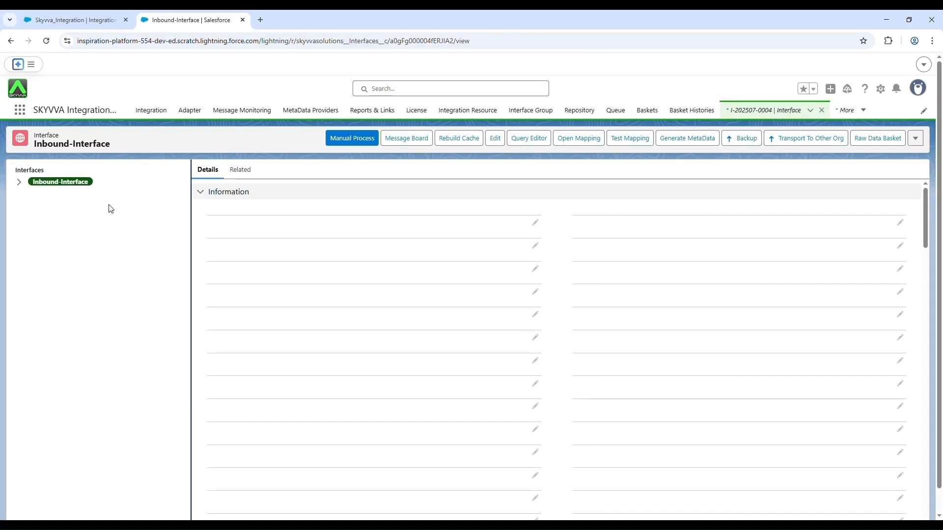
left_click(20, 183)
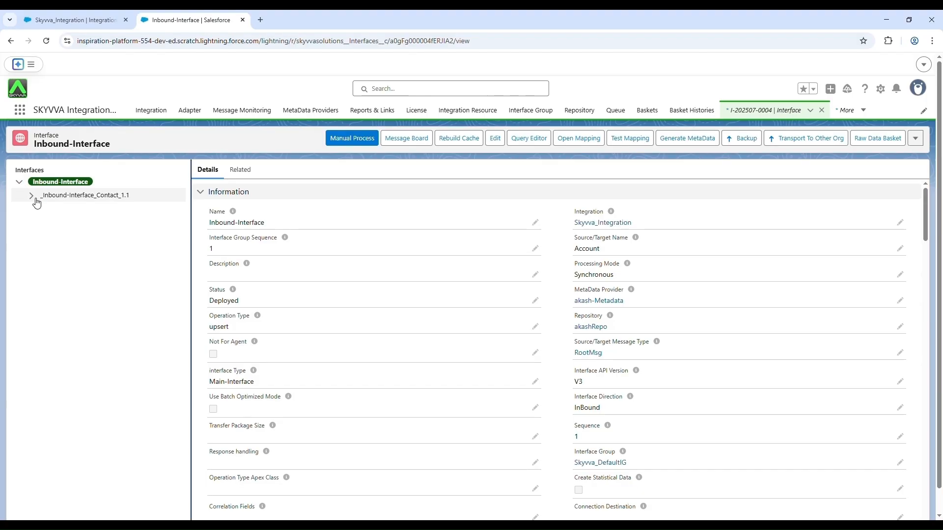
left_click(37, 196)
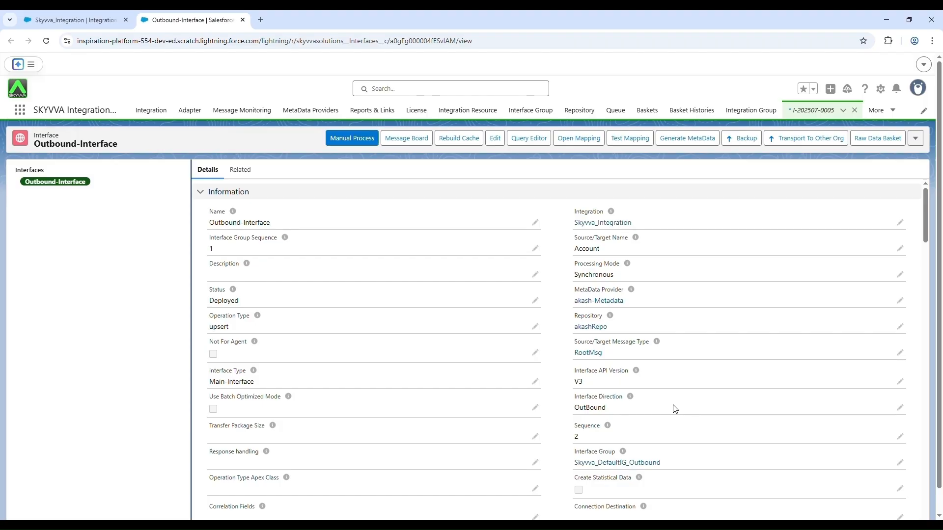
Step: Open the mapping of the Outbound-Interface and expand the CaseMT node in the target message type tree
left_click(591, 144)
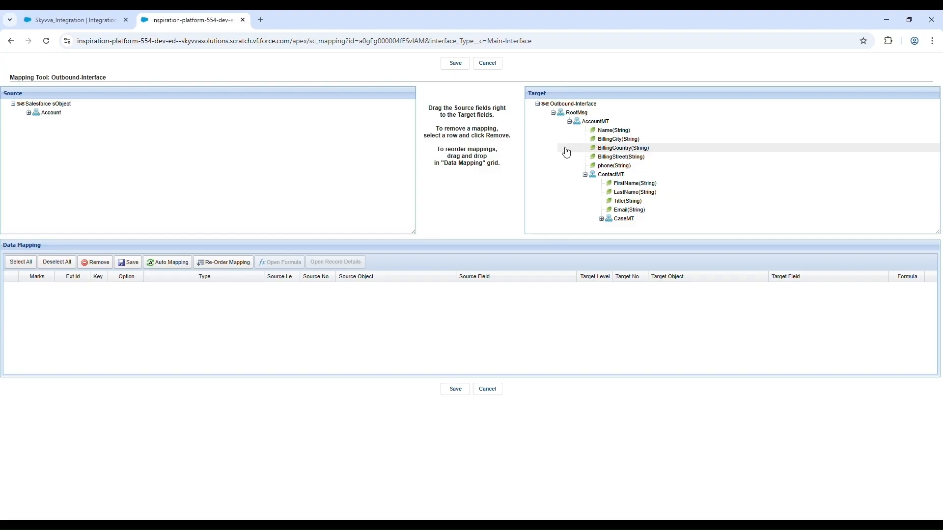
left_click(602, 219)
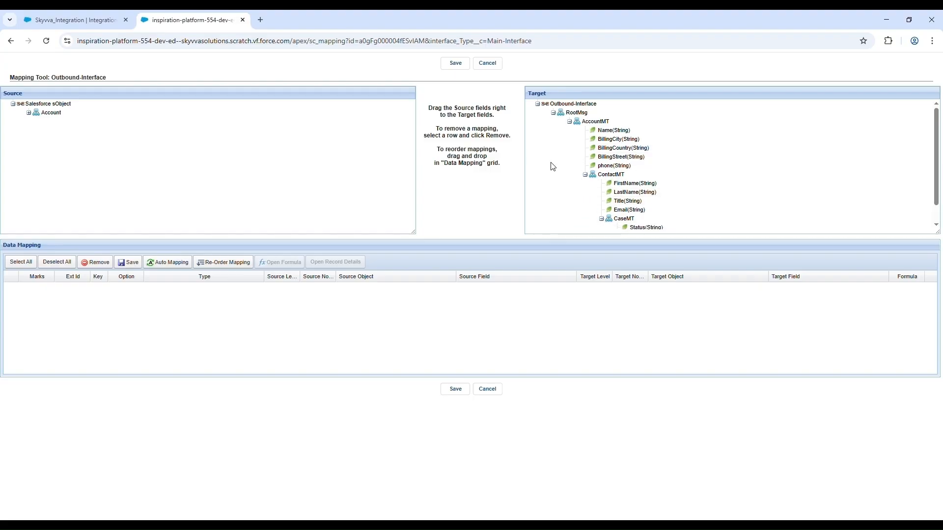
scroll(553, 167, "down", 1)
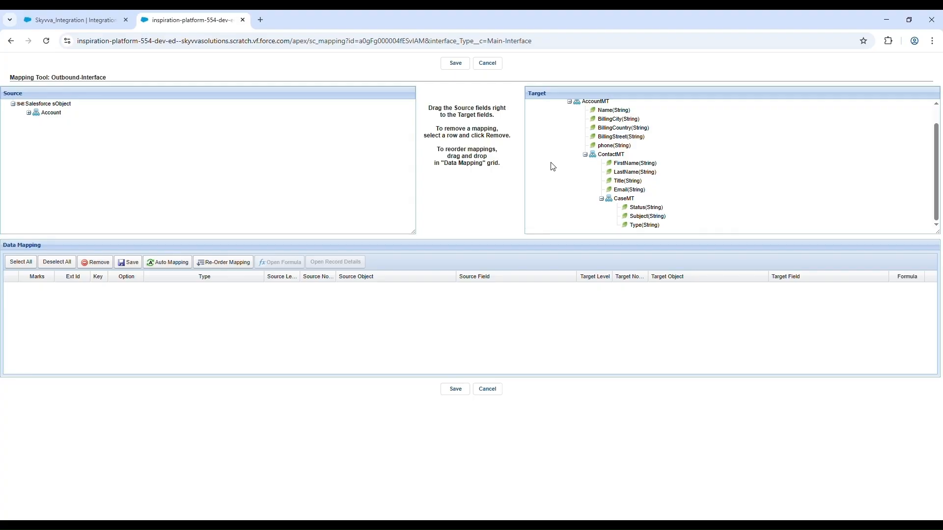
scroll(553, 167, "up", 1)
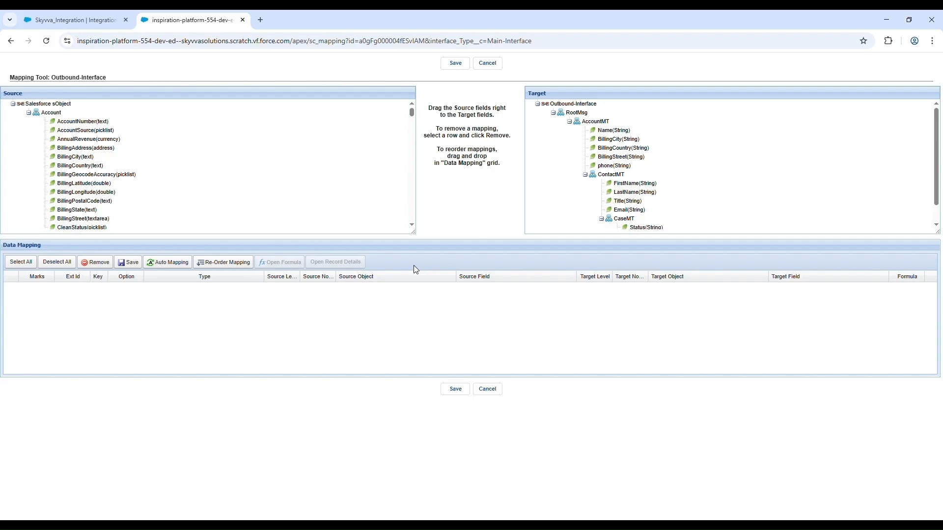
Step: Map the Salesforce Account object to the AccountMT message type and auto-map its fields
left_click_drag(63, 116, 593, 127)
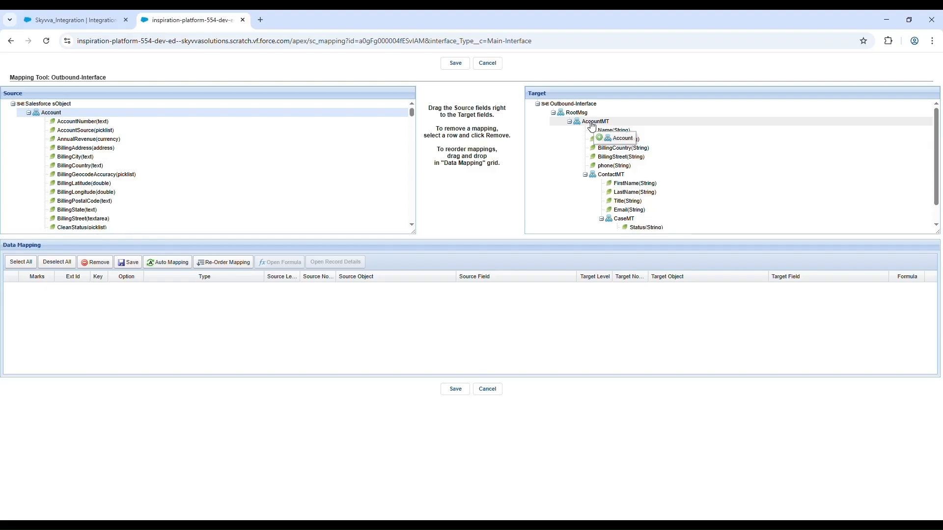
left_click_drag(592, 126, 592, 126)
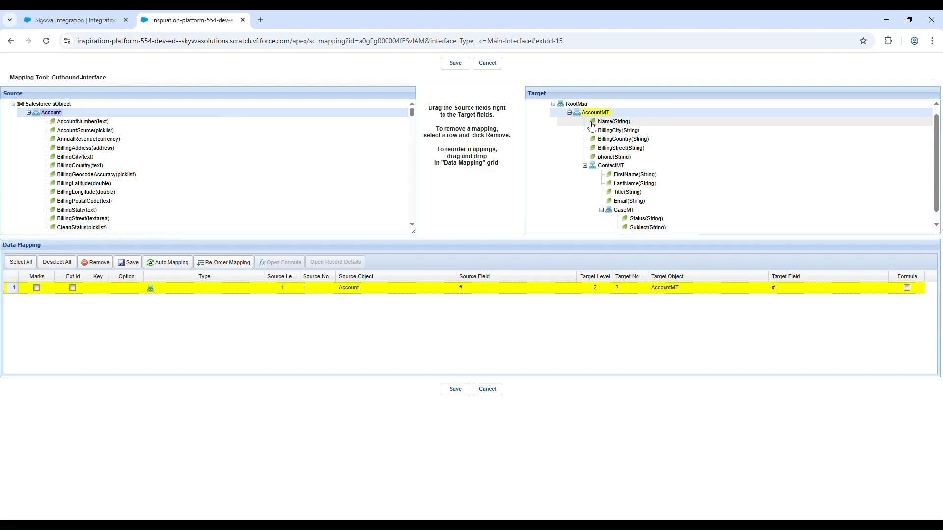
left_click(172, 265)
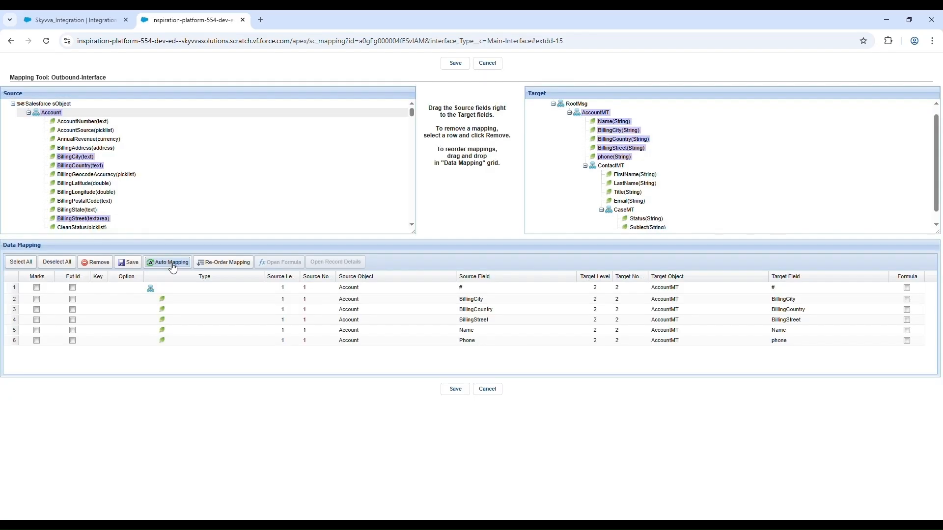
Step: Map the child object Contact(AccountId) under Account to the ContactMT message type and auto-map its fields
scroll(149, 156, "down", 10)
scroll(150, 155, "down", 5)
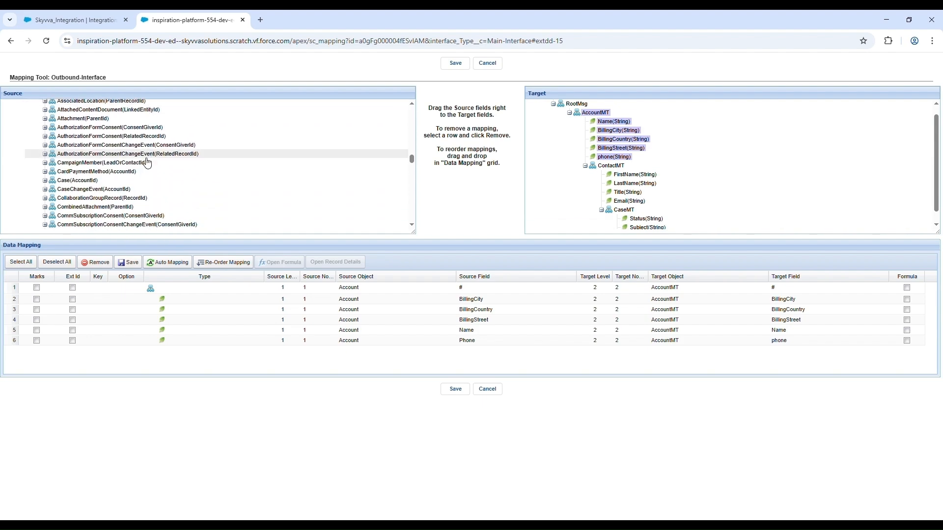
scroll(145, 167, "down", 3)
scroll(144, 167, "down", 2)
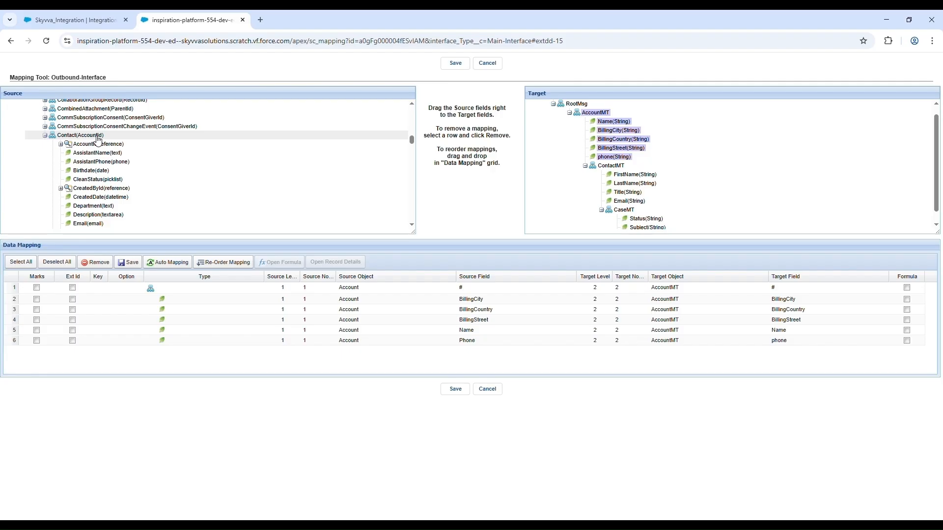
left_click_drag(99, 136, 601, 170)
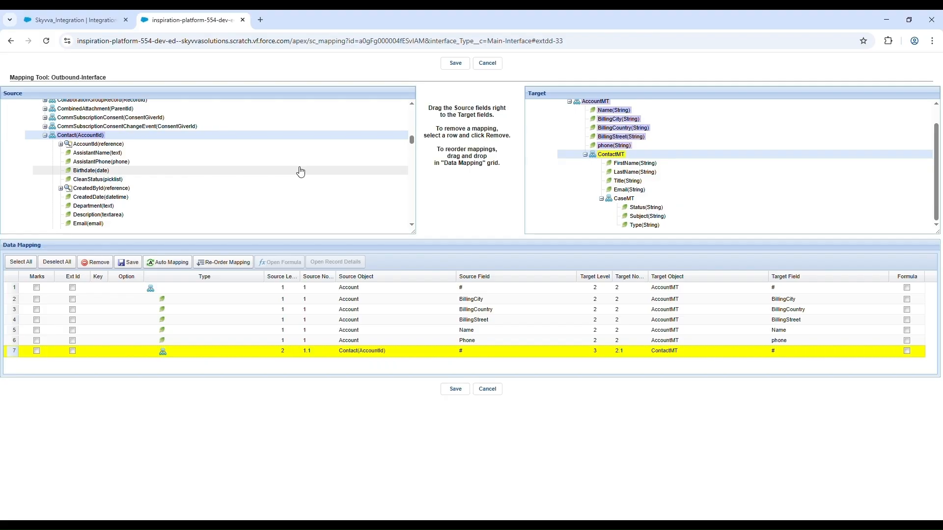
left_click(171, 264)
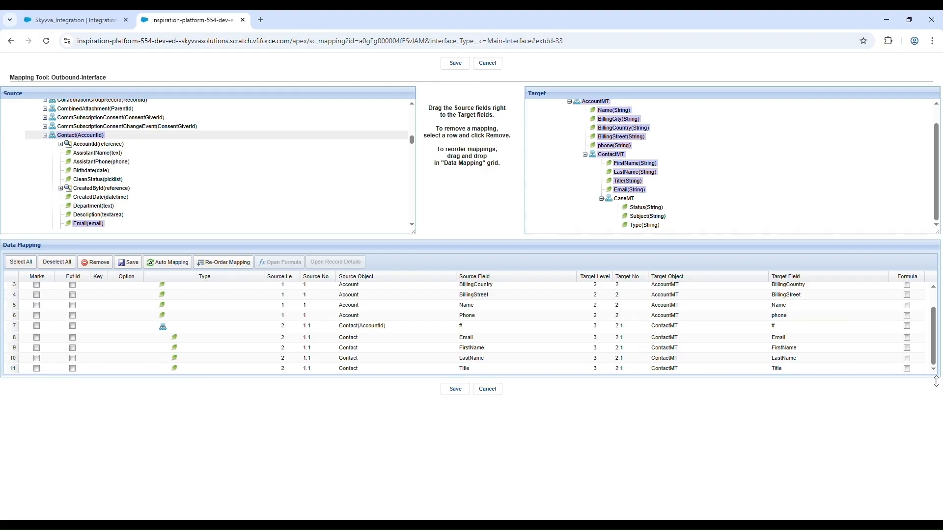
Step: Enlarge the data mapping grid and the source and target trees to show more rows
left_click_drag(936, 382, 877, 453)
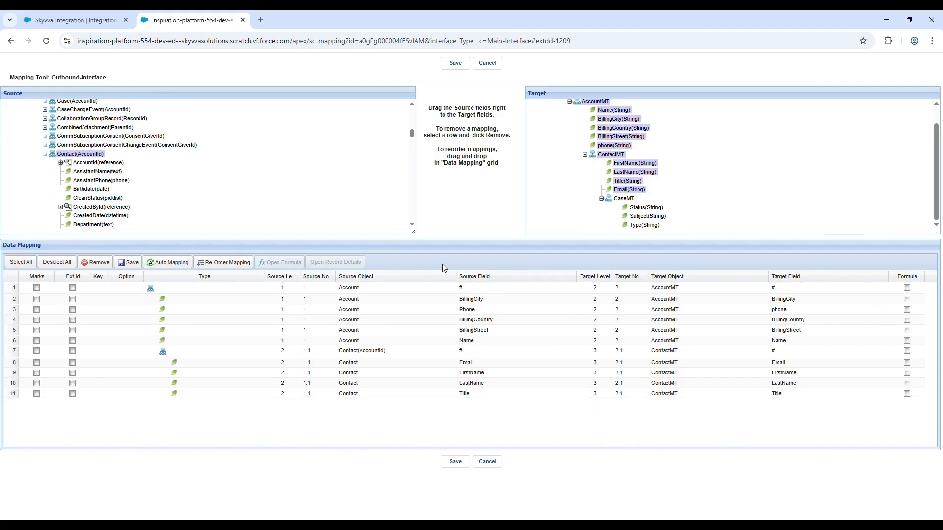
left_click_drag(417, 240, 423, 290)
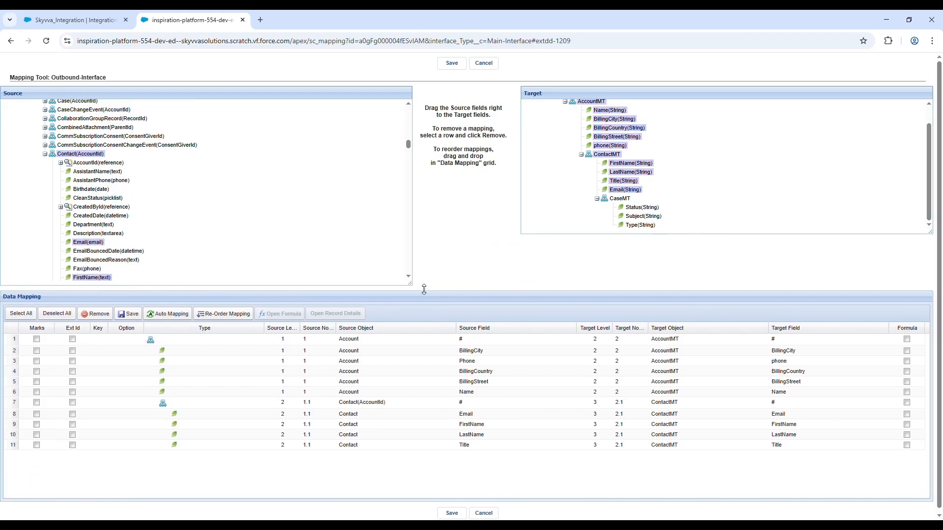
left_click_drag(929, 233, 940, 293)
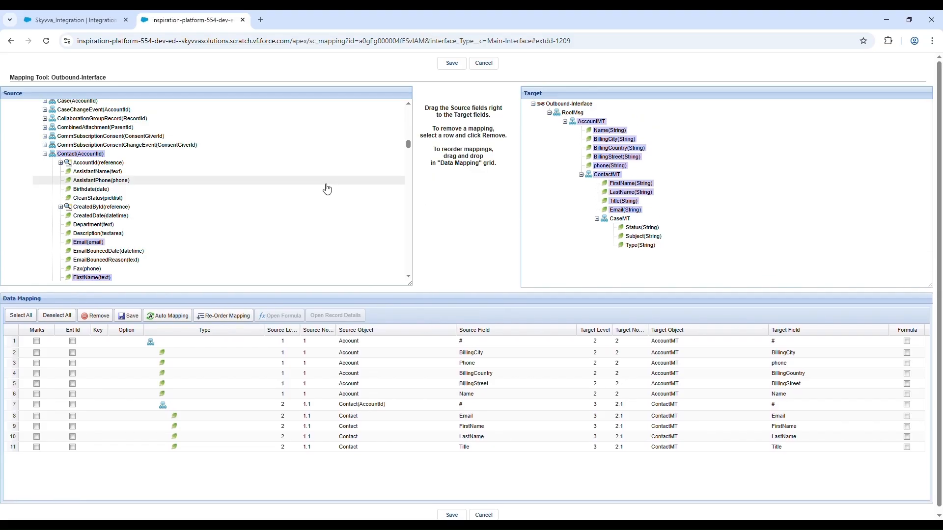
Step: Map the child object Case(ContactId) under Contact to the CaseMT message type and auto-map its fields
scroll(327, 189, "up", 1)
scroll(327, 189, "down", 2)
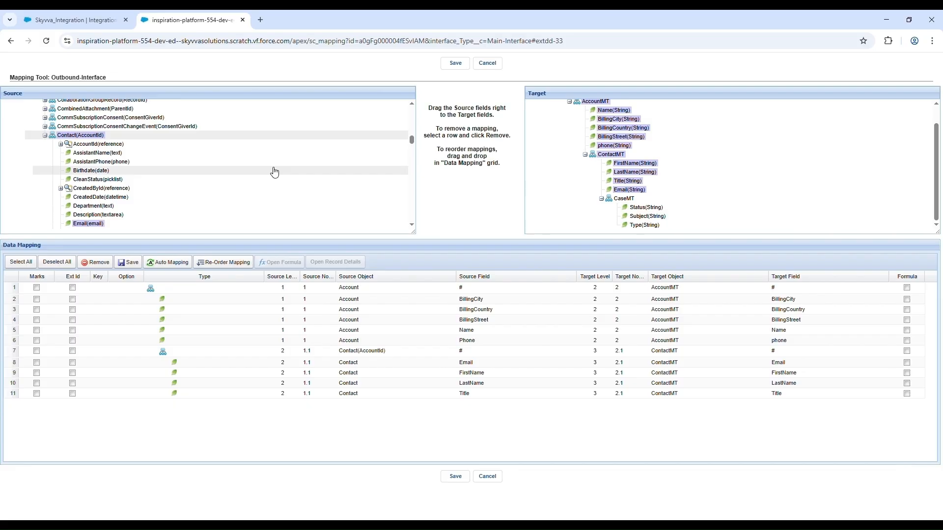
scroll(275, 172, "down", 6)
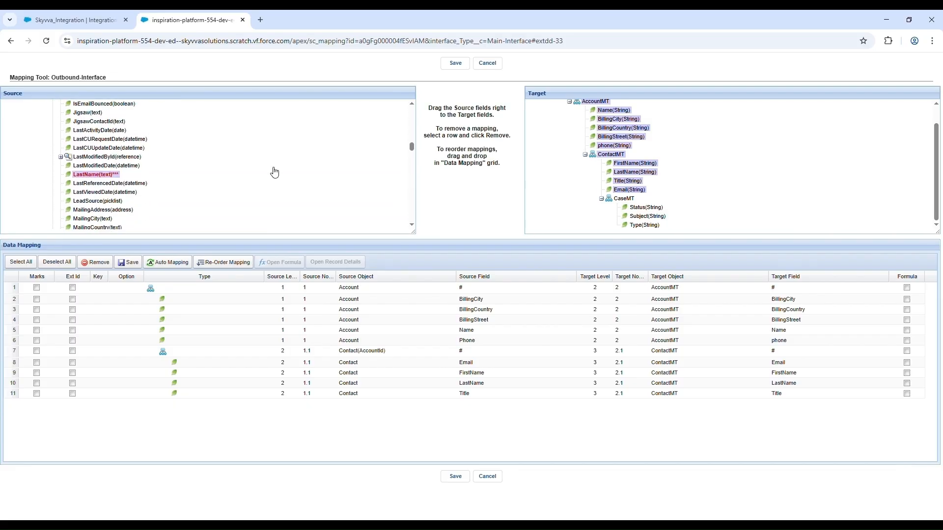
scroll(274, 172, "down", 6)
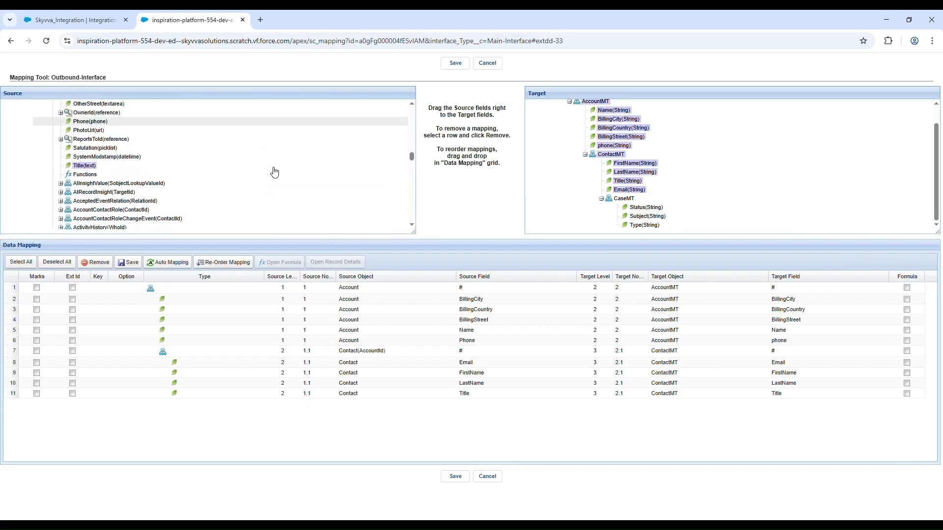
scroll(275, 172, "down", 1)
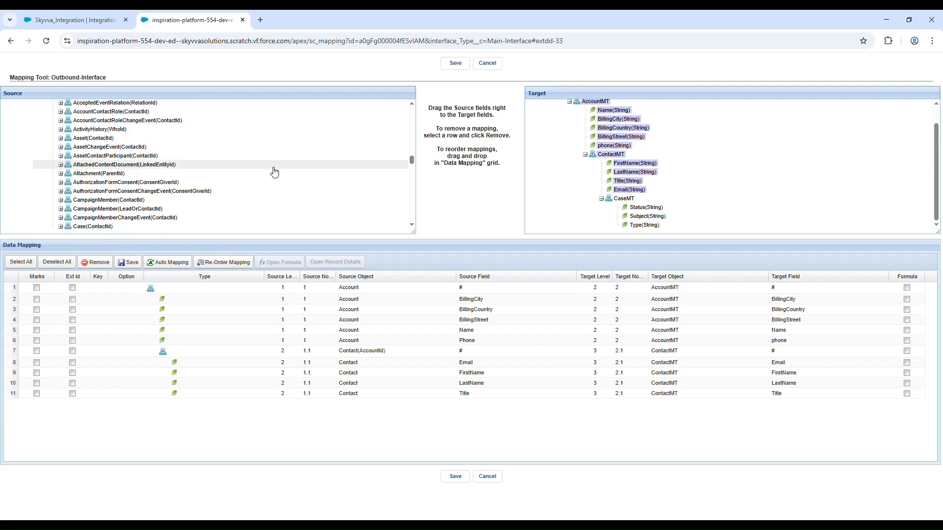
scroll(275, 171, "down", 1)
scroll(275, 172, "down", 2)
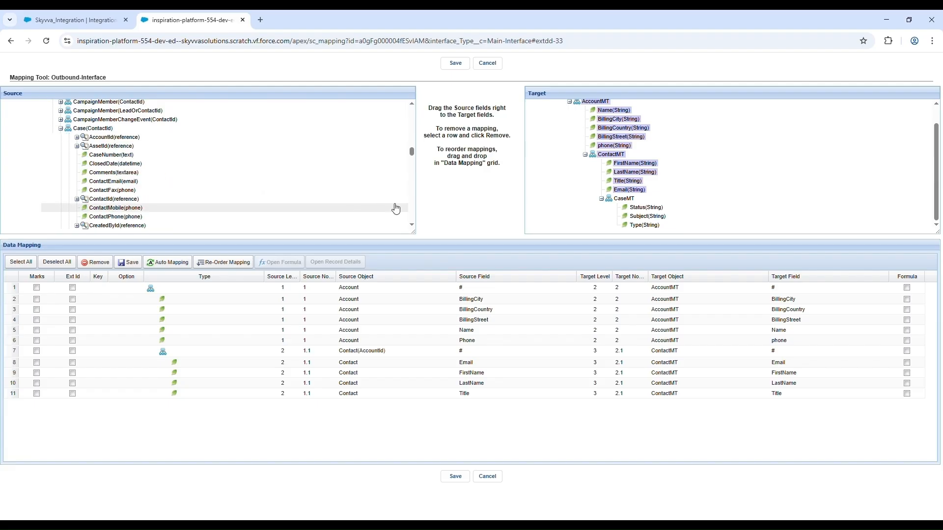
left_click_drag(107, 132, 620, 205)
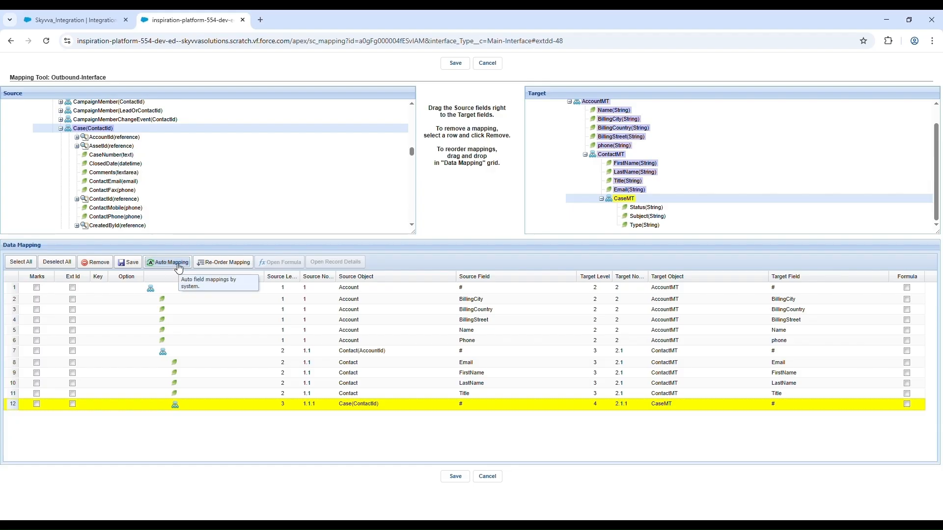
left_click(177, 263)
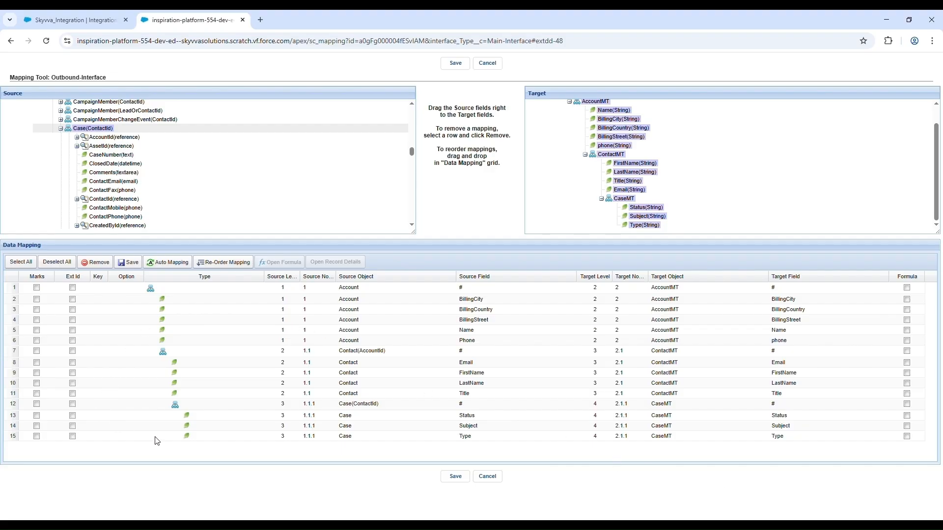
scroll(189, 229, "up", 10)
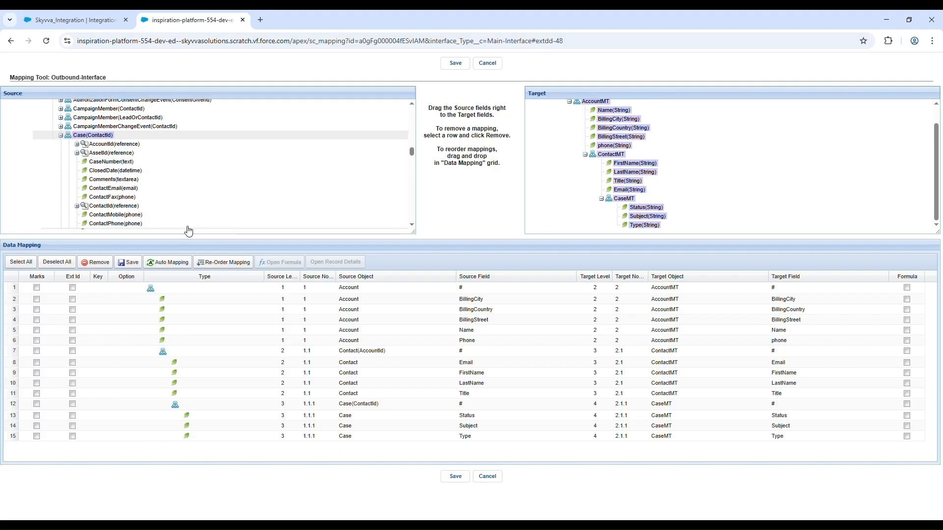
Step: Save the completed Account, Contact and Case rows in the outbound data mapping grid
scroll(194, 227, "up", 10)
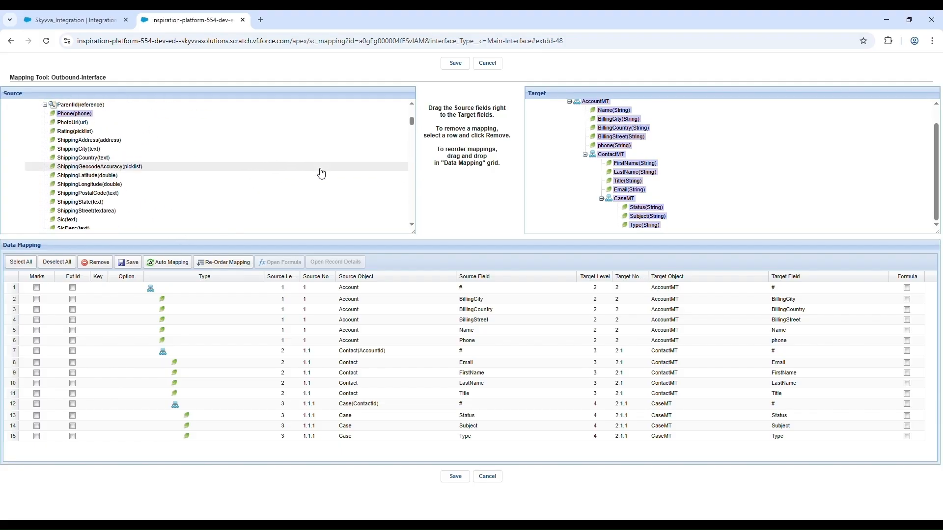
scroll(321, 173, "up", 2)
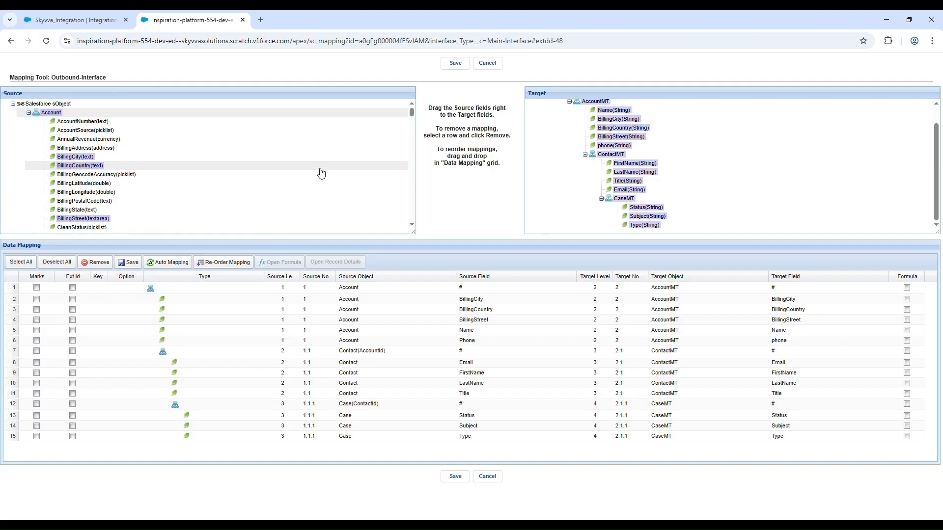
left_click(130, 265)
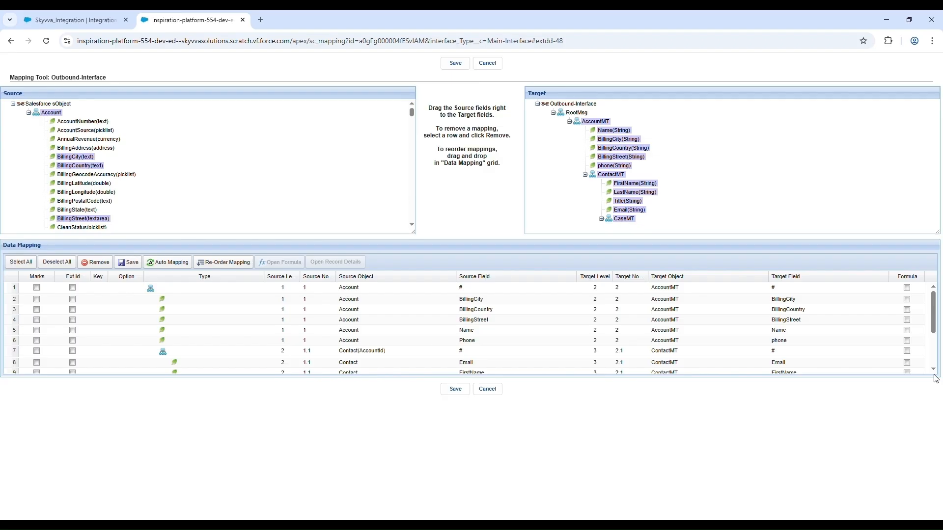
Step: Enlarge the data mapping grid to show all rows, then highlight the Account object and BillingStreet mappings in the source and target trees
left_click_drag(939, 383, 934, 484)
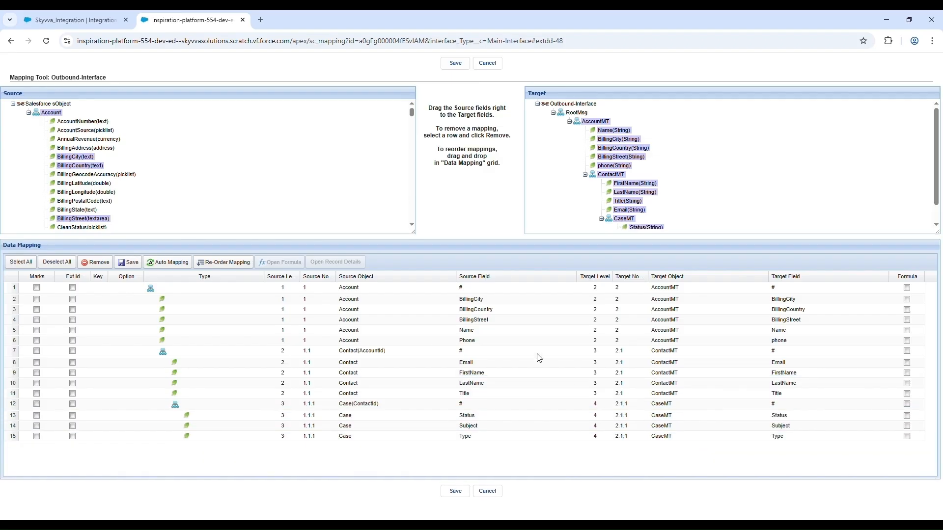
left_click(192, 293)
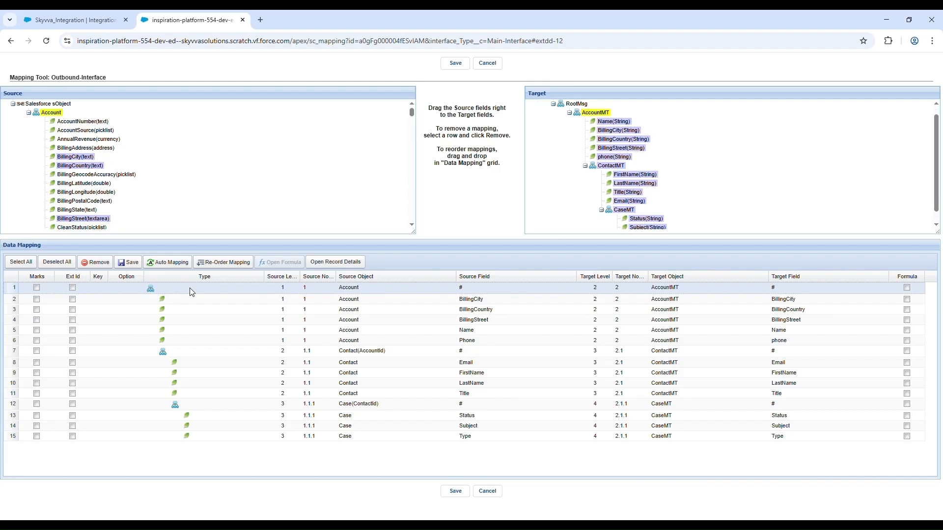
left_click(170, 322)
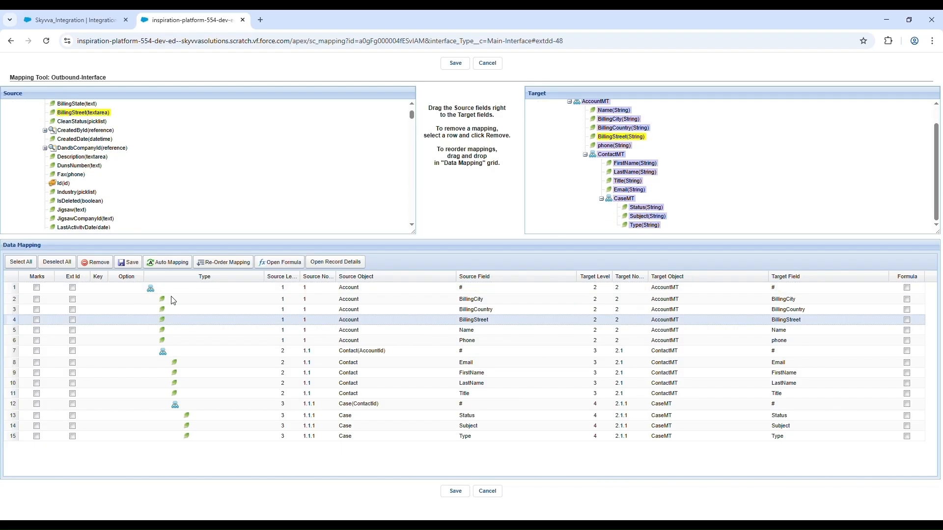
Step: Reorder the AccountMT field mappings so phone is second in sequence, directly after BillingCity, and save the new order
left_click(239, 263)
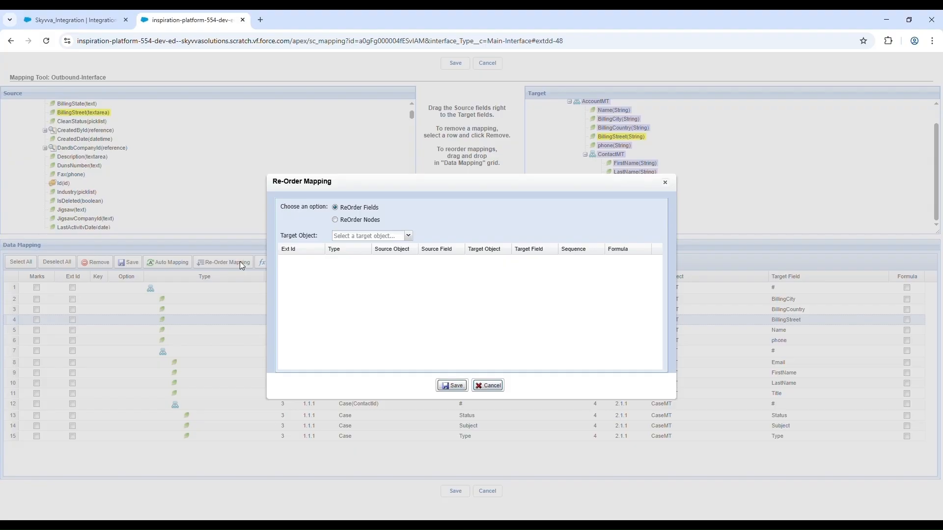
left_click(413, 240)
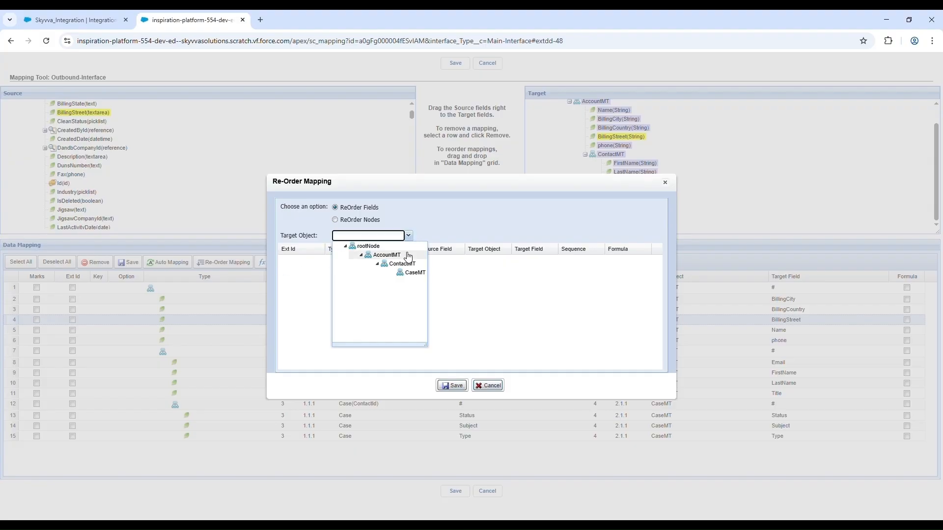
left_click(388, 255)
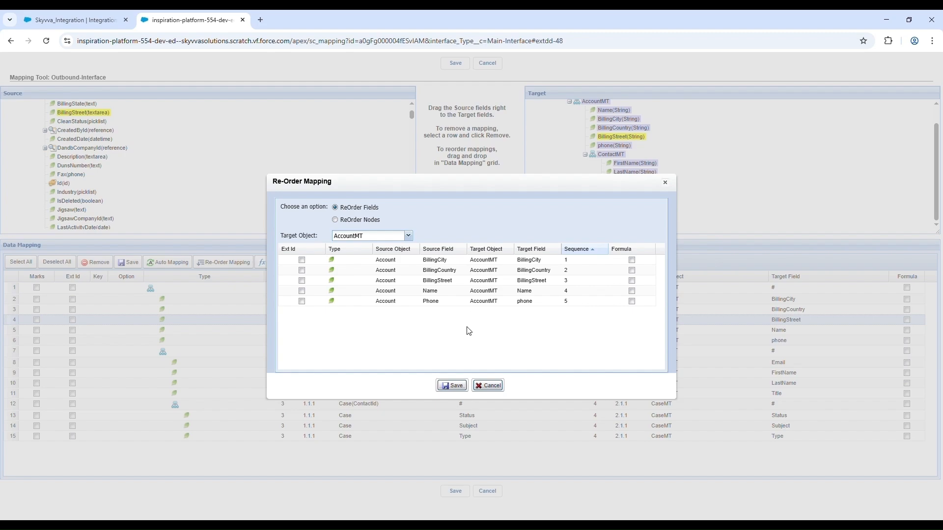
left_click(495, 305)
left_click_drag(493, 302, 504, 271)
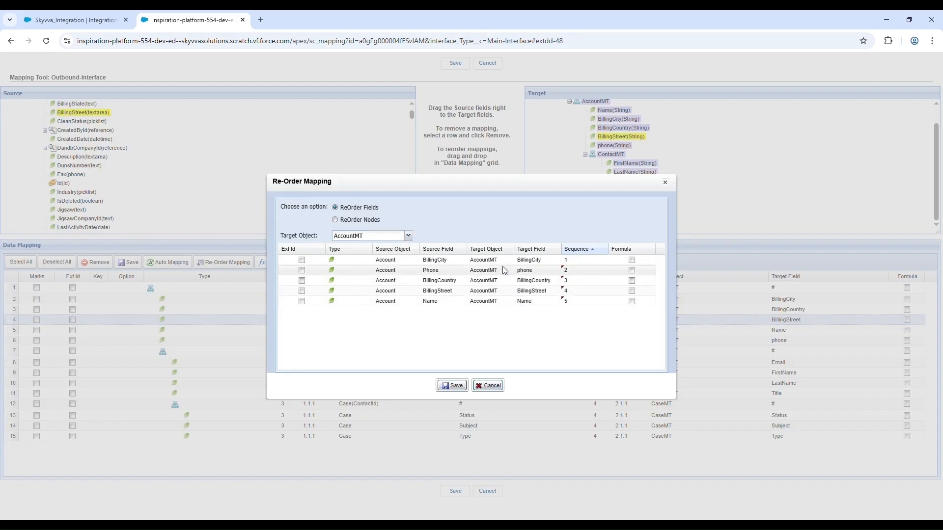
left_click(453, 387)
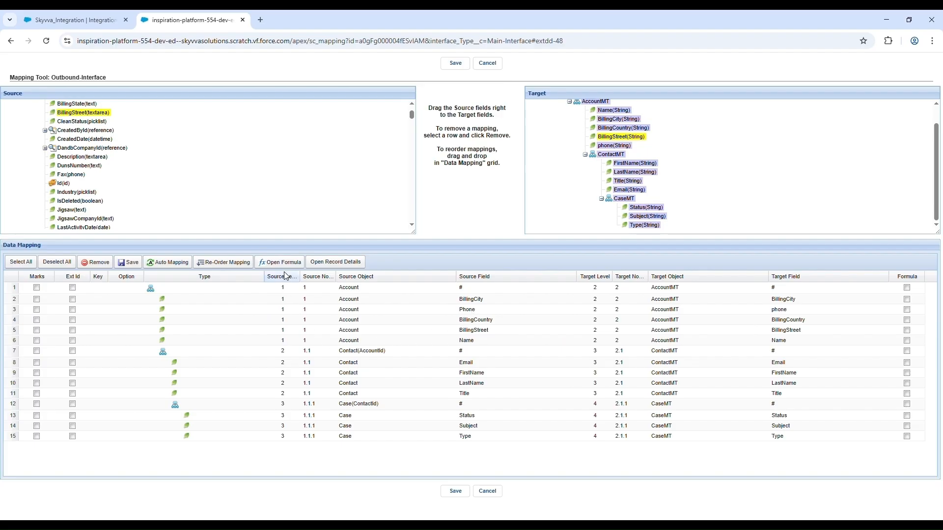
Step: Review the record details of the BillingStreet mapping, including its source and target properties, and close them
left_click(351, 268)
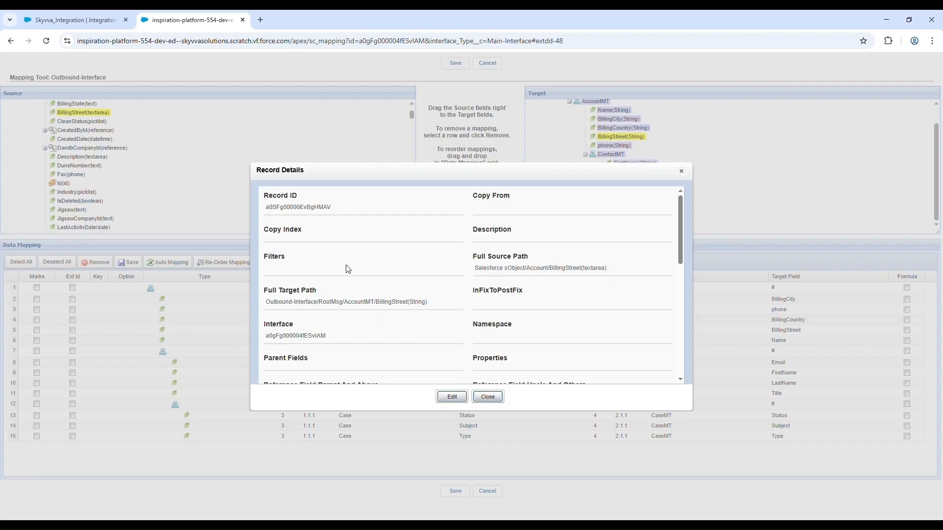
scroll(348, 269, "down", 5)
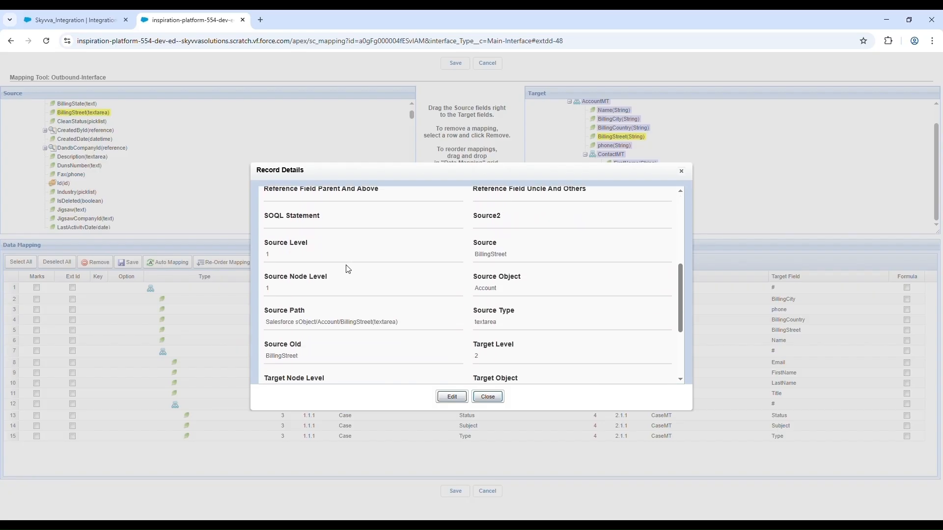
scroll(348, 269, "down", 2)
scroll(348, 269, "up", 7)
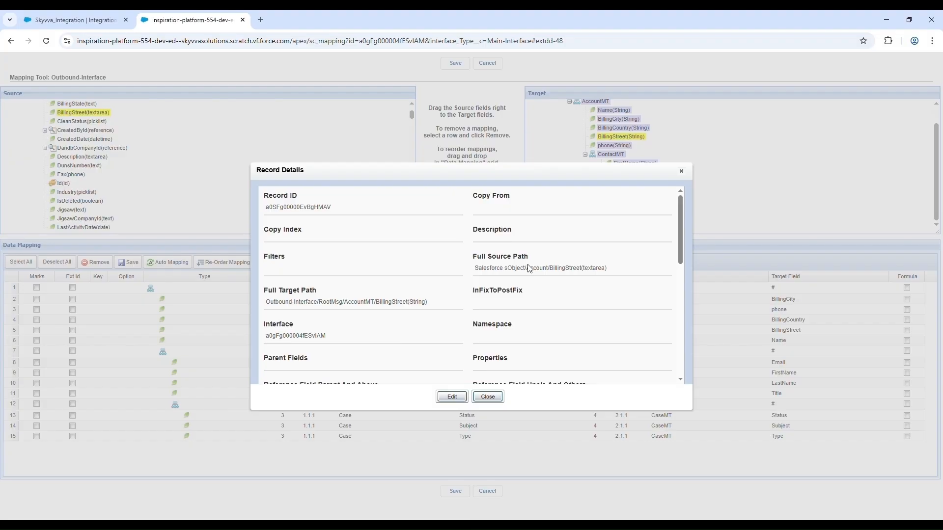
scroll(529, 269, "down", 2)
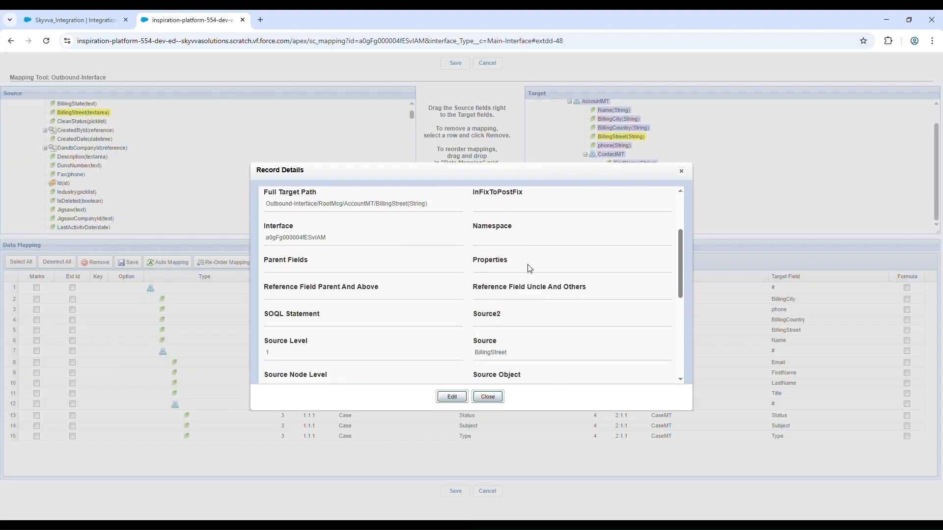
scroll(529, 269, "down", 3)
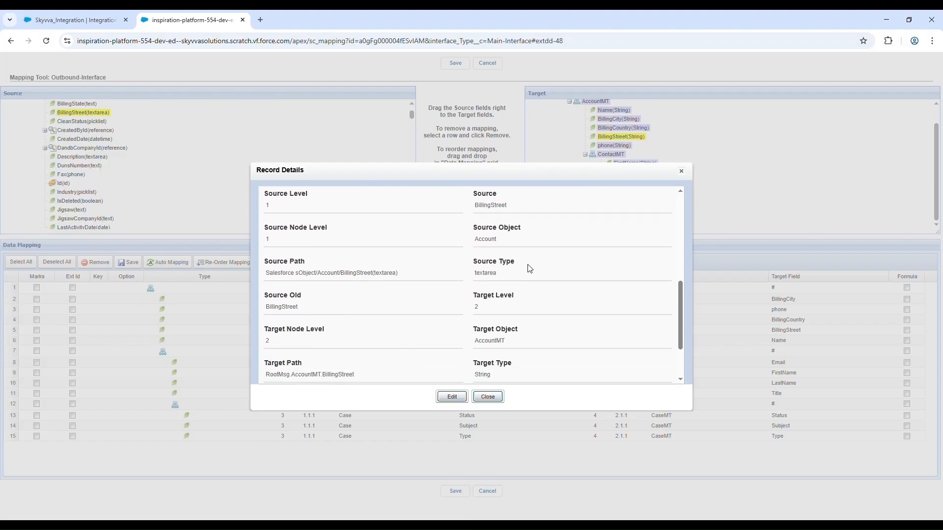
key("Escape")
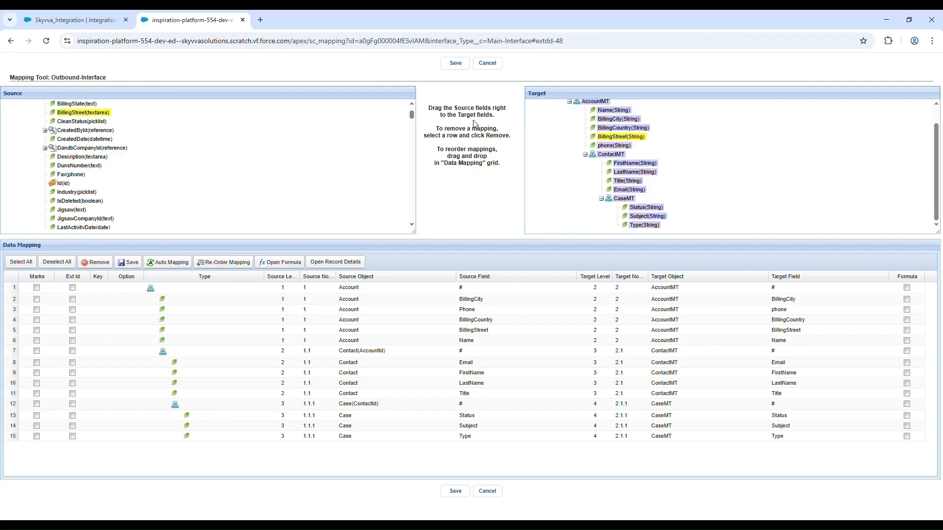
Step: Save the whole outbound mapping and expand the Outbound-Interface hierarchy down to its Contact and Case child interfaces
left_click(454, 64)
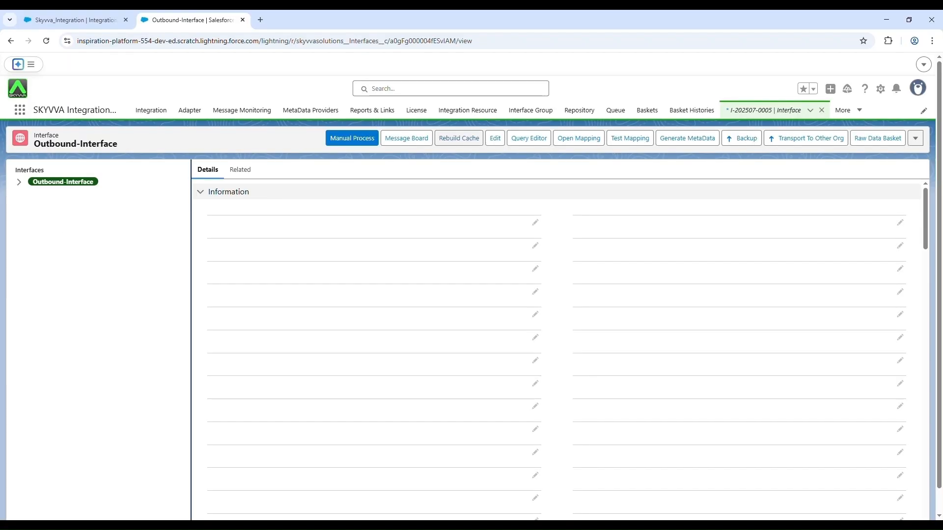
left_click(19, 183)
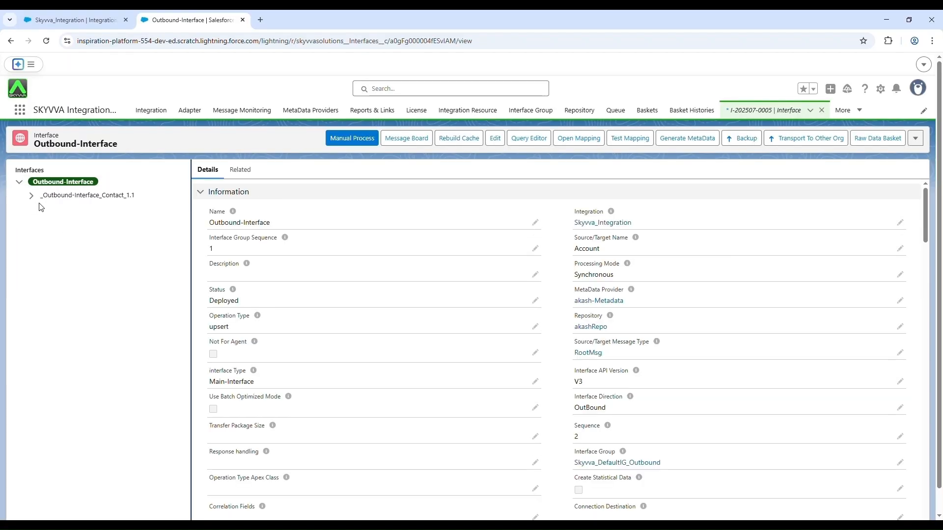
left_click(36, 201)
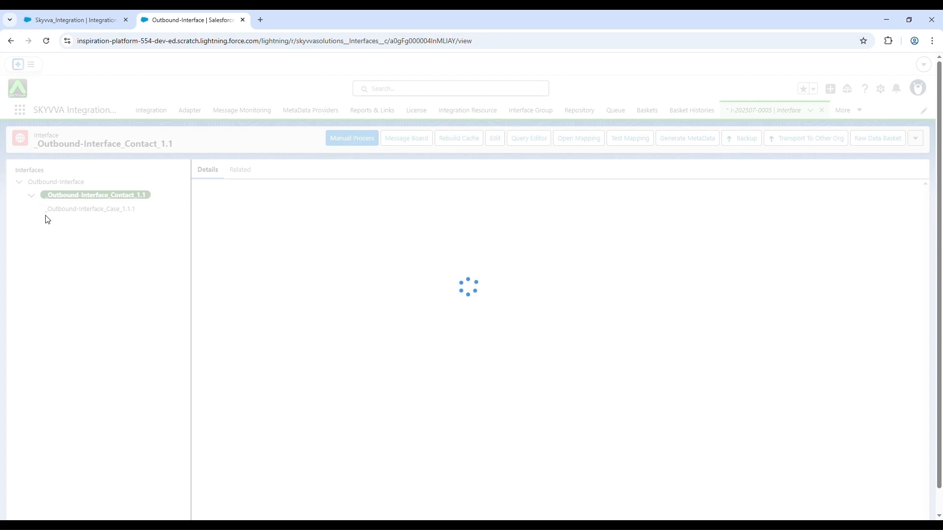